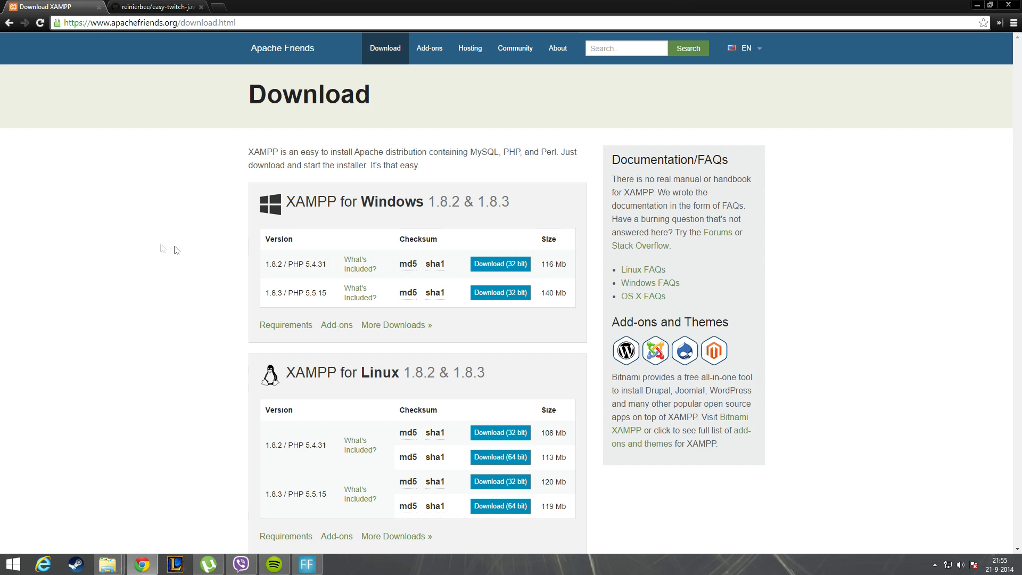
Download XAMPP 1.8.3 / PHP 5.5.15 (32 bit) for Windows and start its installer, continuing despite the antivirus.
click(499, 291)
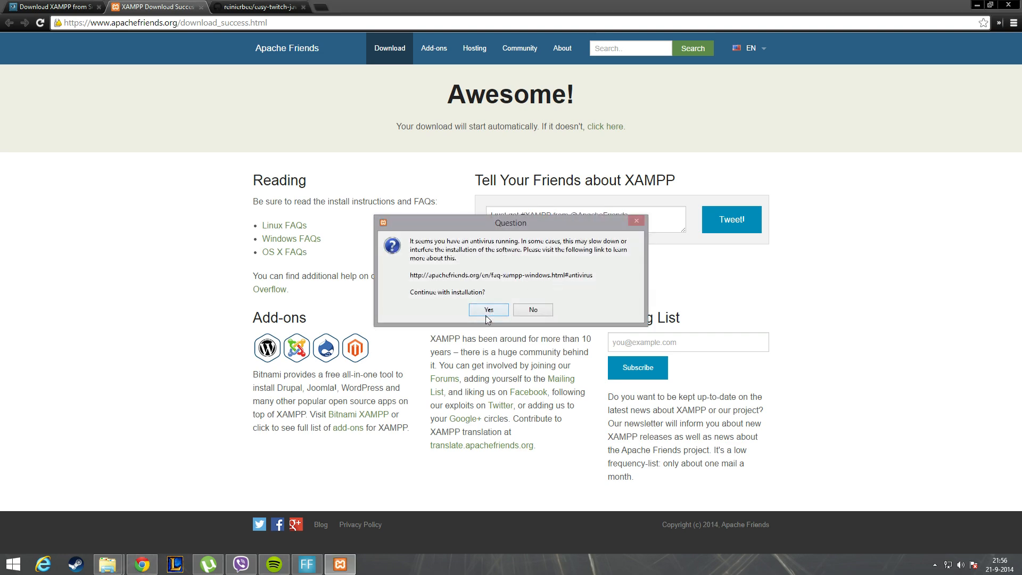
click(485, 311)
click(515, 299)
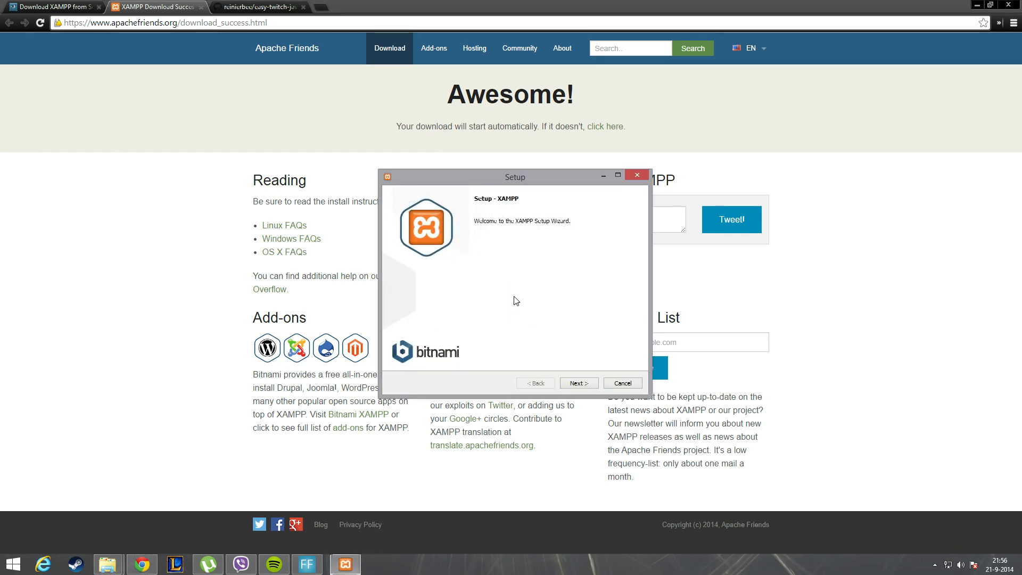
Advance through the XAMPP setup wizard with all components selected and the option to learn more about Bitnami enabled.
click(576, 383)
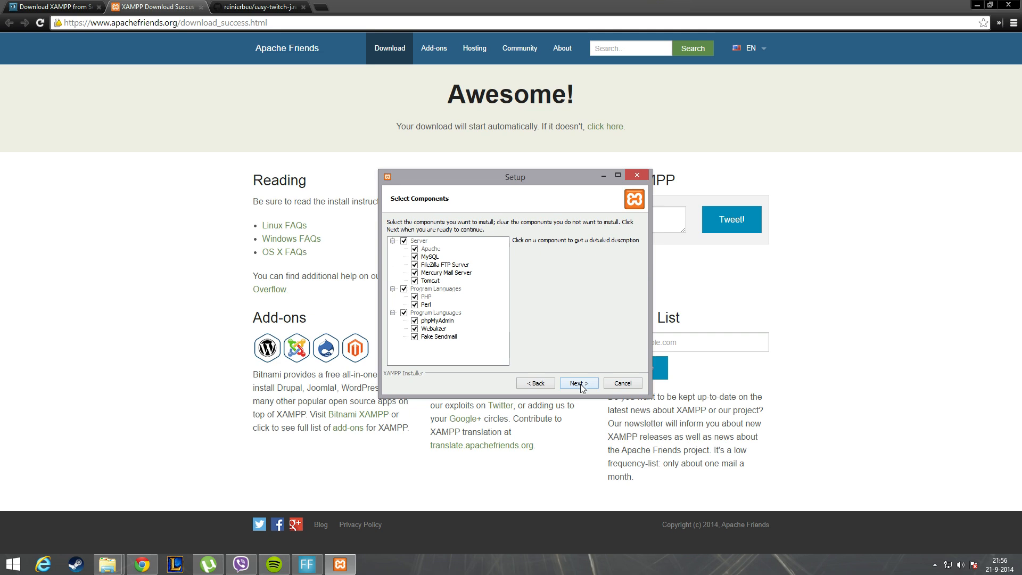
click(579, 383)
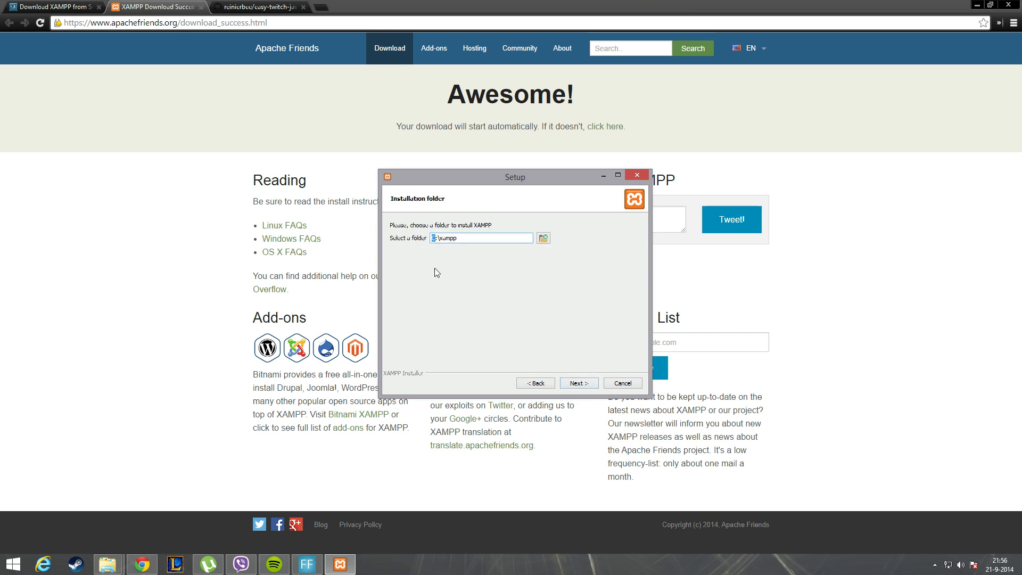
click(577, 383)
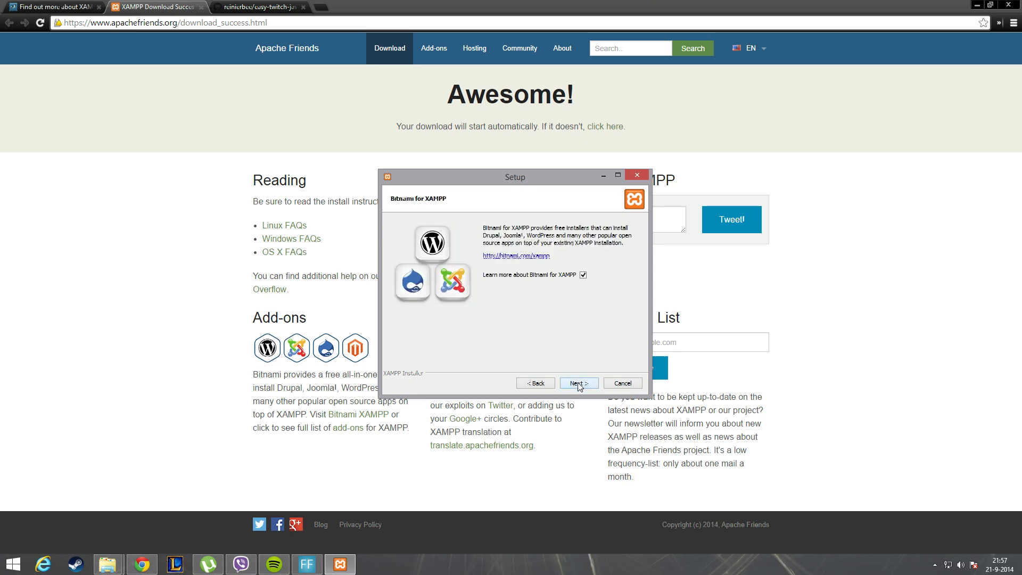
click(577, 383)
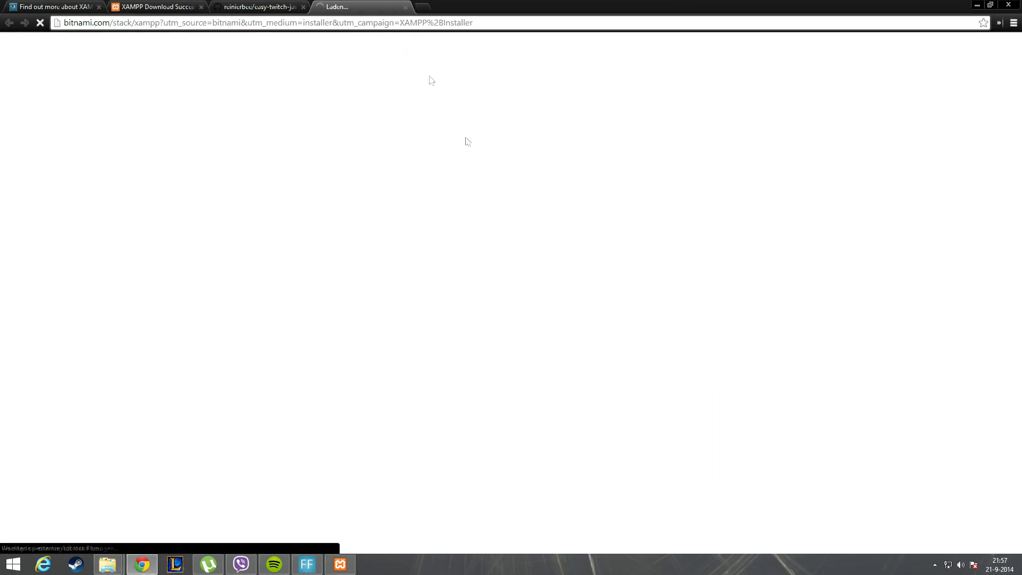
Close the Bitnami web page and finish the XAMPP setup with the Control Panel set to start.
click(407, 7)
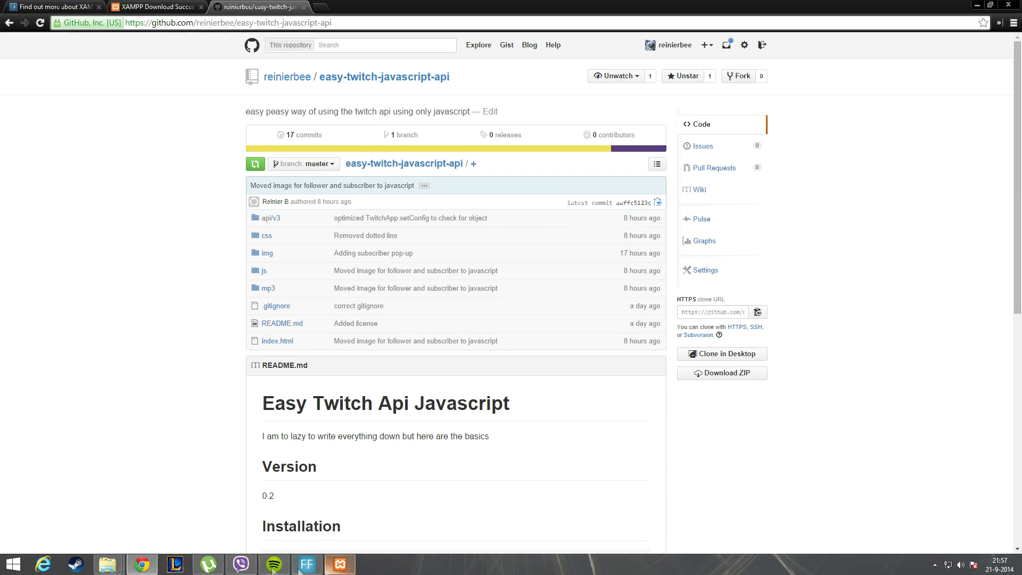
click(343, 565)
click(594, 386)
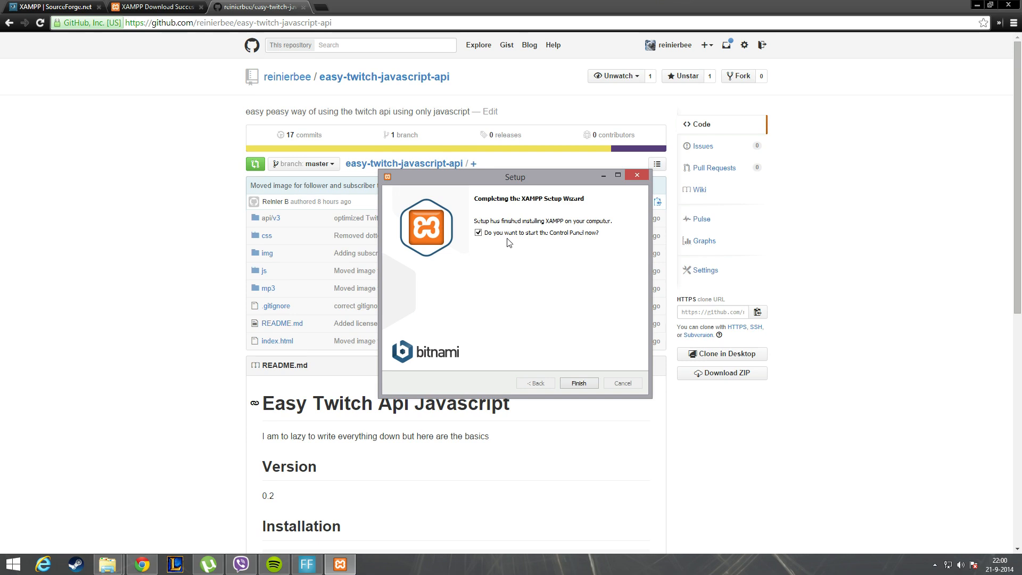
click(579, 384)
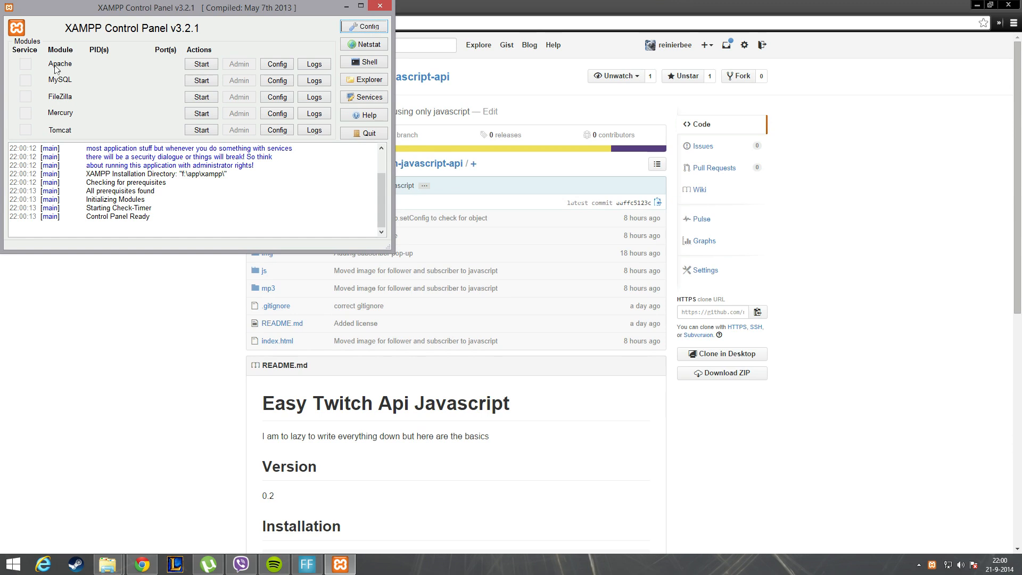
Start the Apache module in the XAMPP Control Panel and close the panel's window.
click(206, 67)
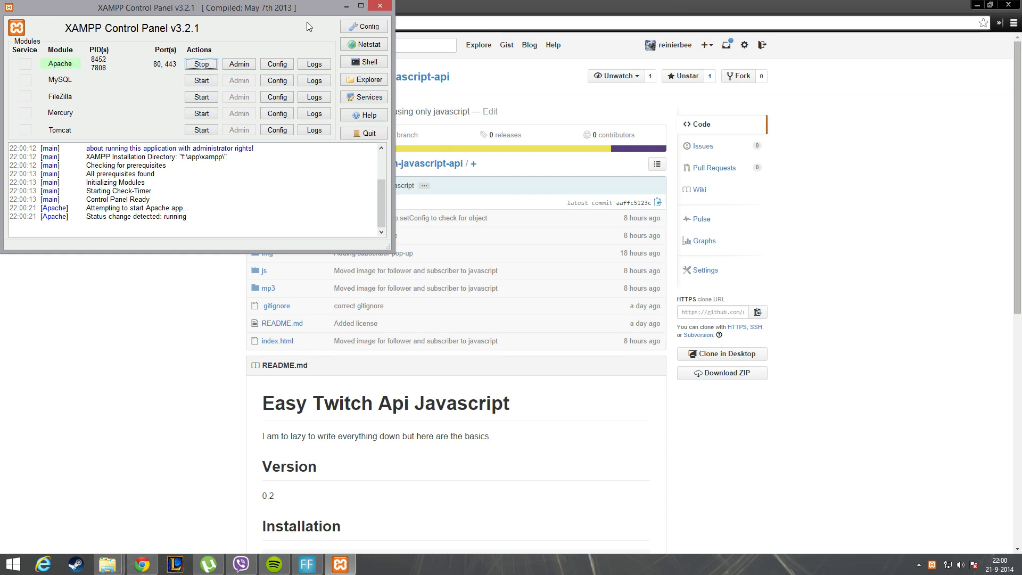
click(380, 6)
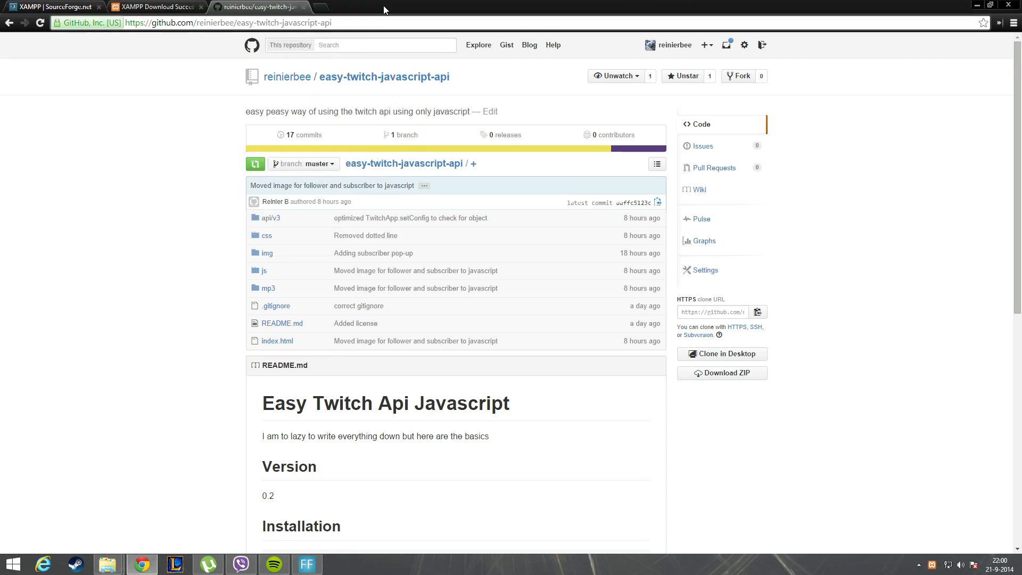
Download the easy-twitch-javascript-api repository as a ZIP and open the easy-twitch-javascript-api-master folder inside the archive.
key(ctrl+l)
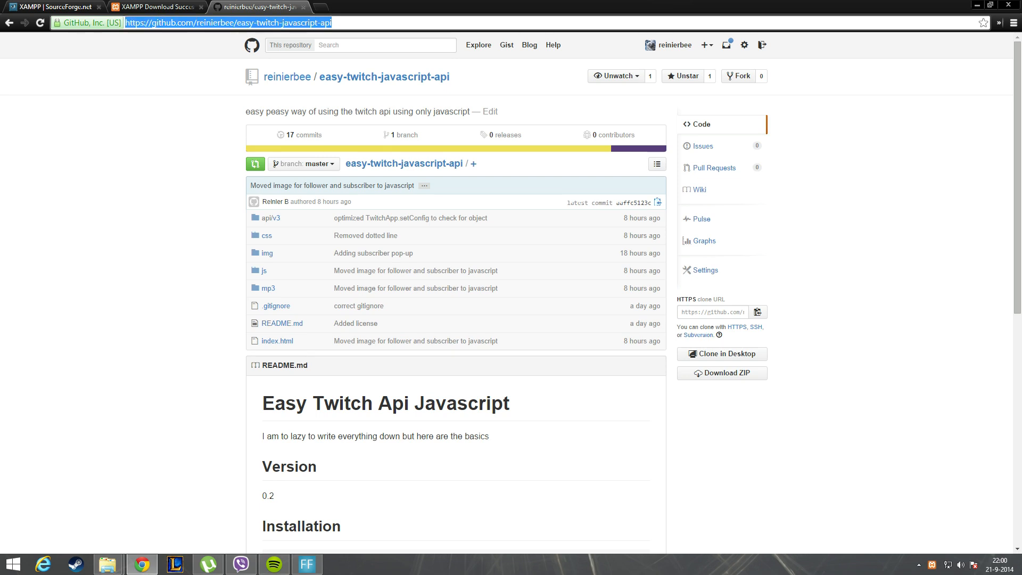
click(332, 23)
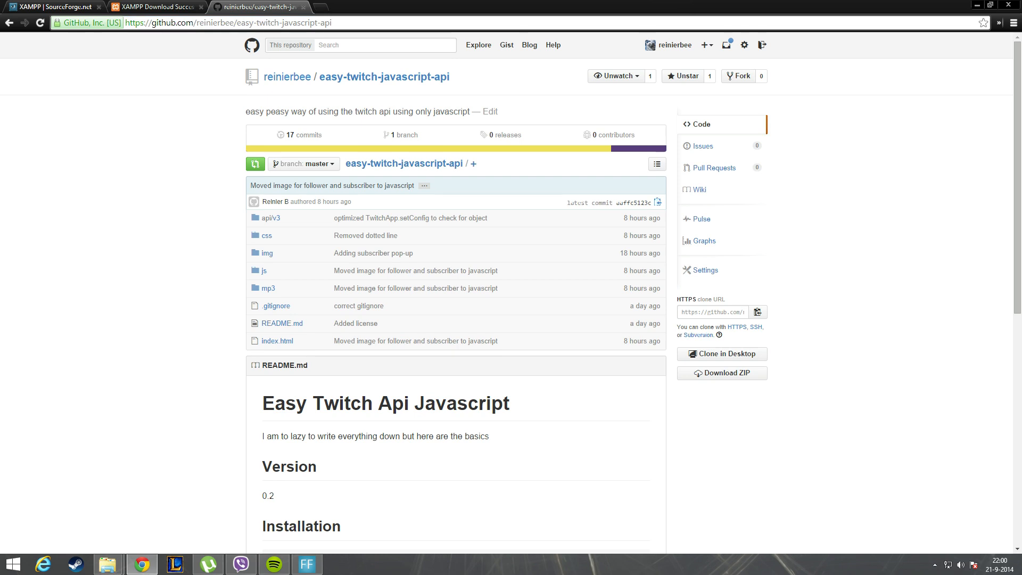
click(721, 374)
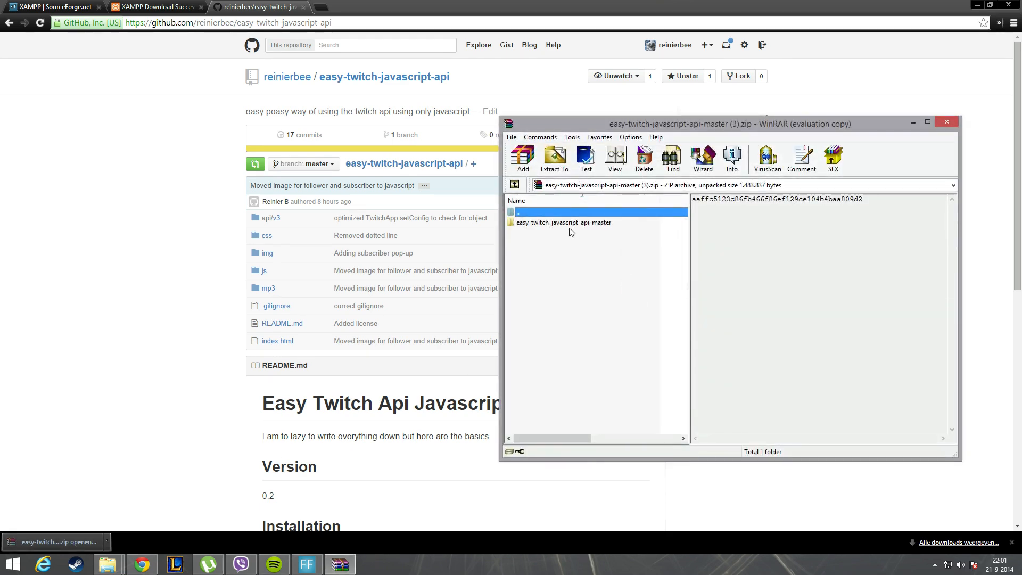
click(826, 251)
click(590, 223)
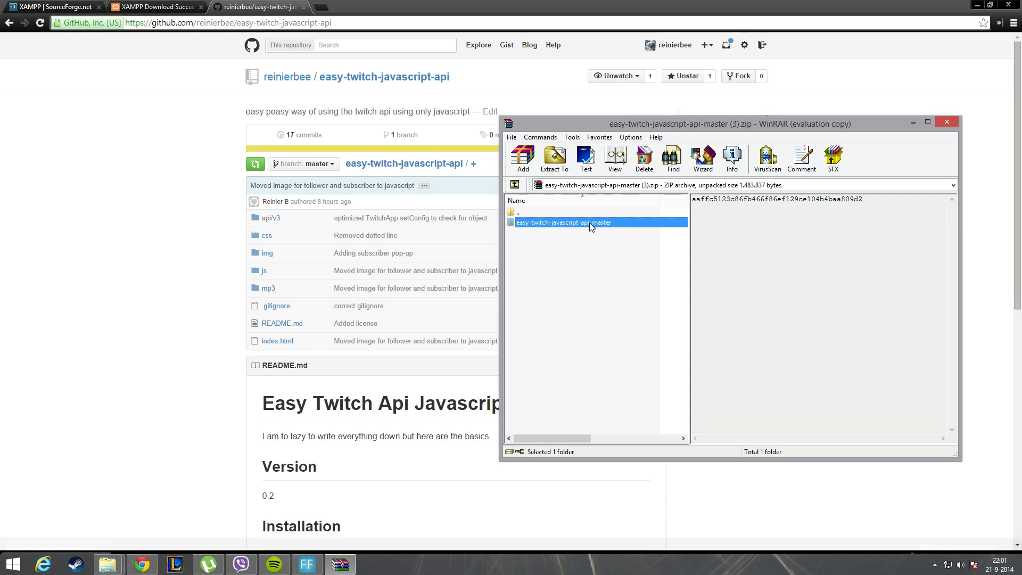
double_click(585, 222)
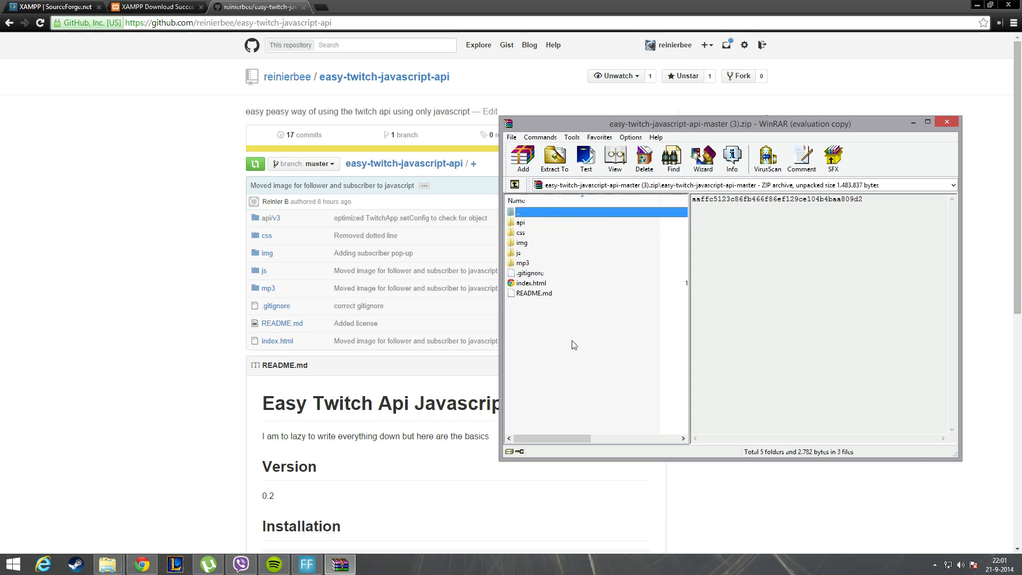
Show the XAMPP Control Panel again and open the htdocs folder of the XAMPP installation from it.
click(935, 565)
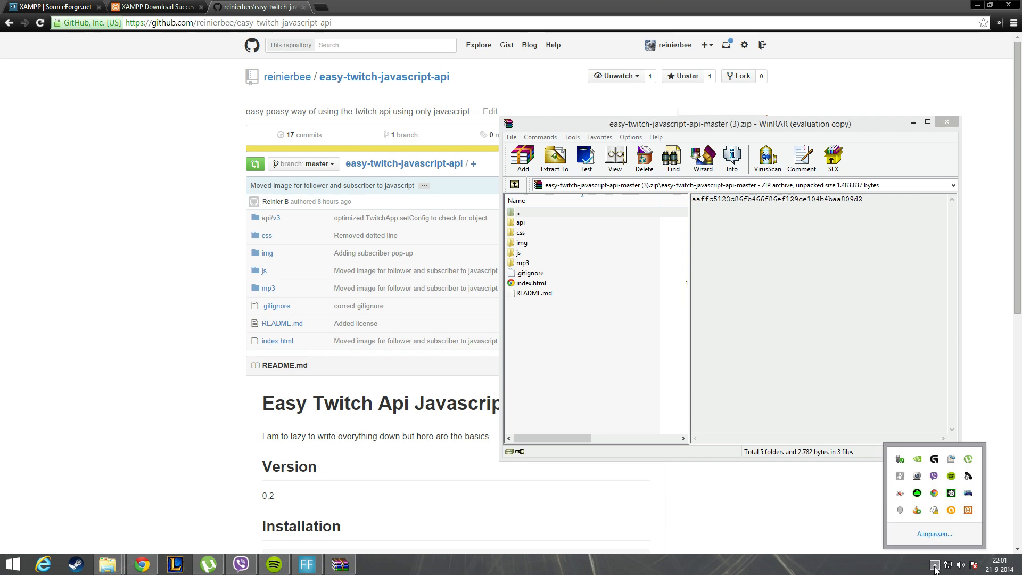
right_click(968, 512)
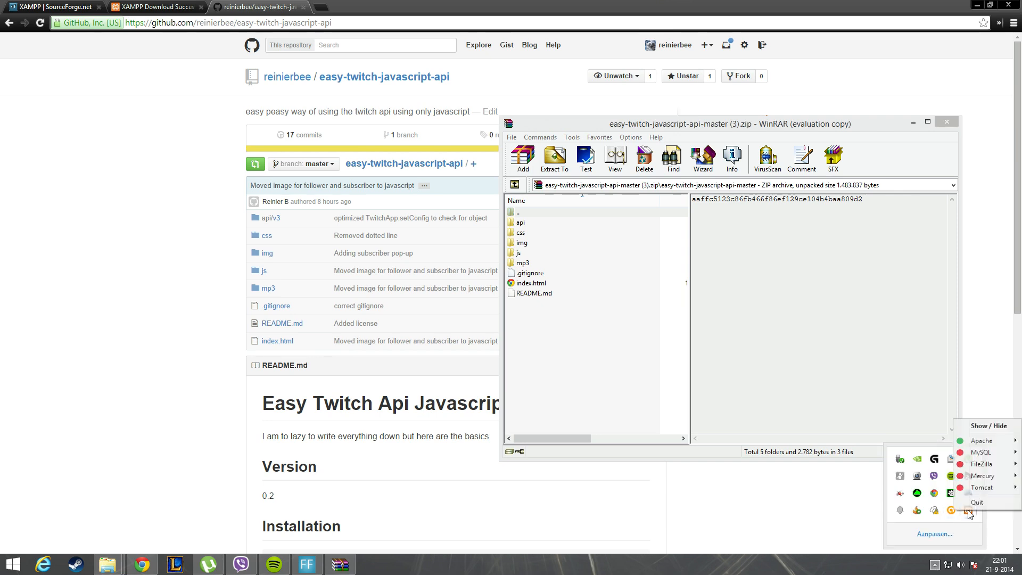
click(985, 426)
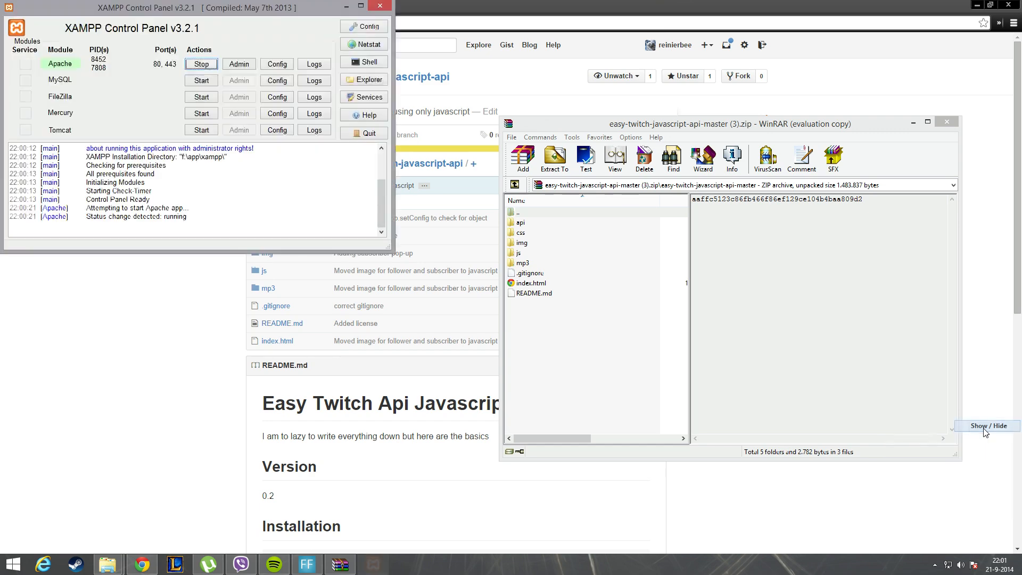
click(363, 80)
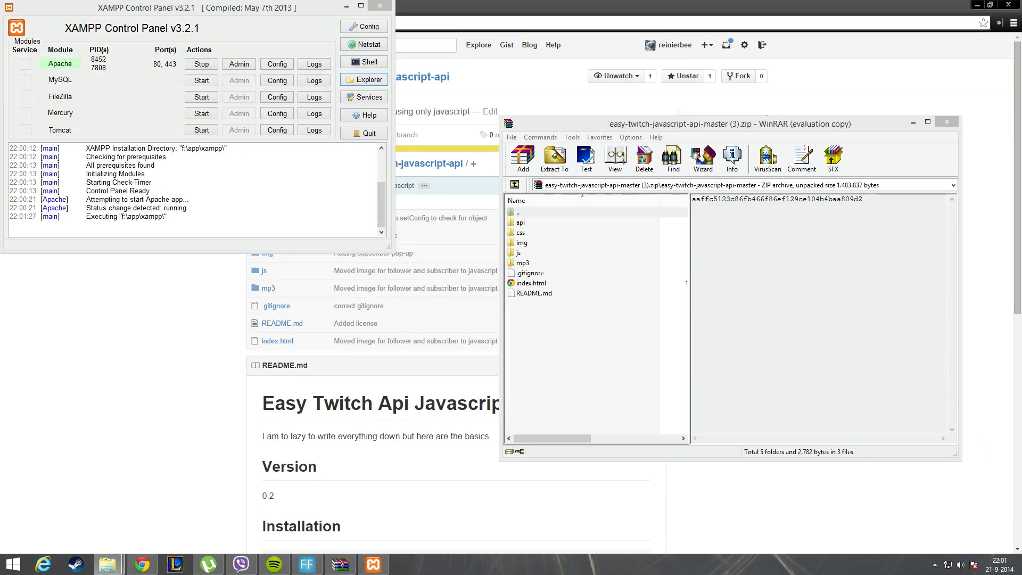
drag(340, 172, 418, 137)
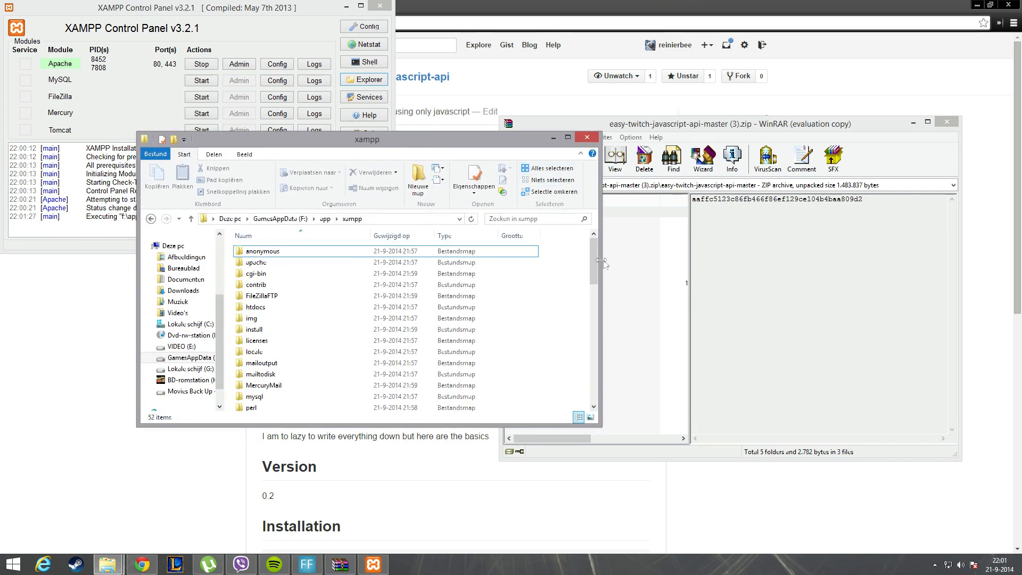
double_click(254, 311)
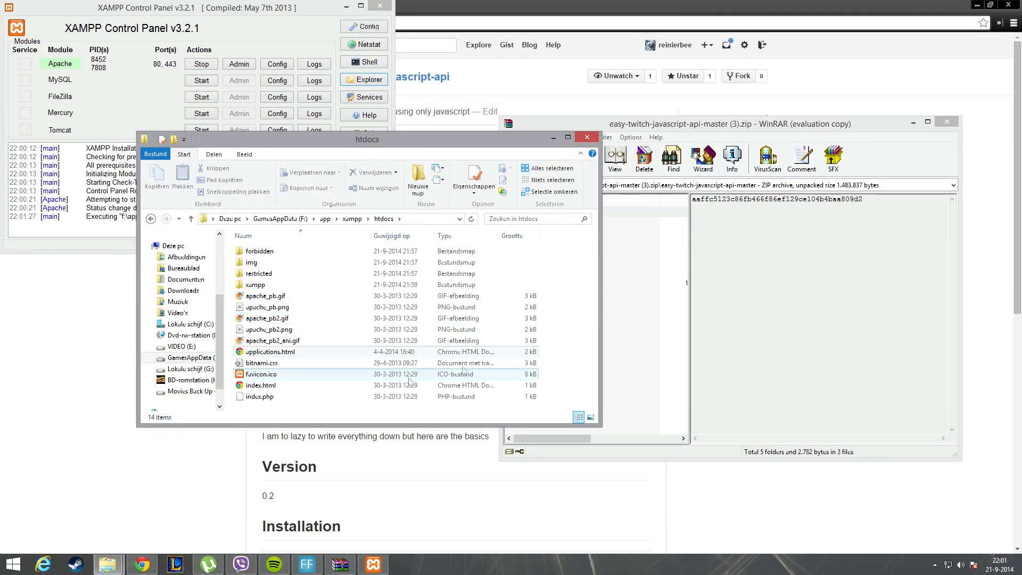
Create a new folder named twitch in htdocs and open it.
right_click(553, 379)
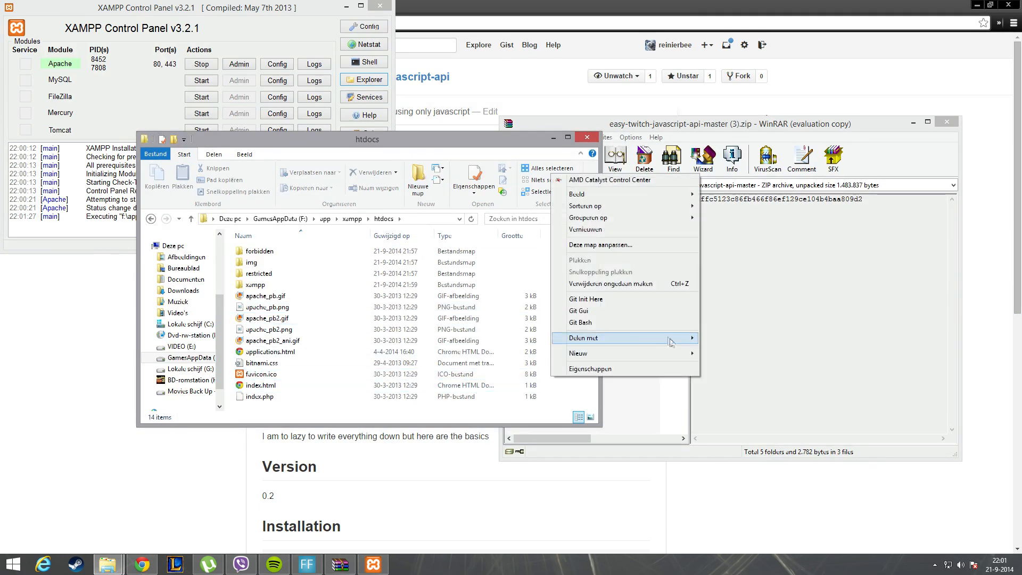
mouse_move(684, 362)
click(716, 356)
text(twitch)
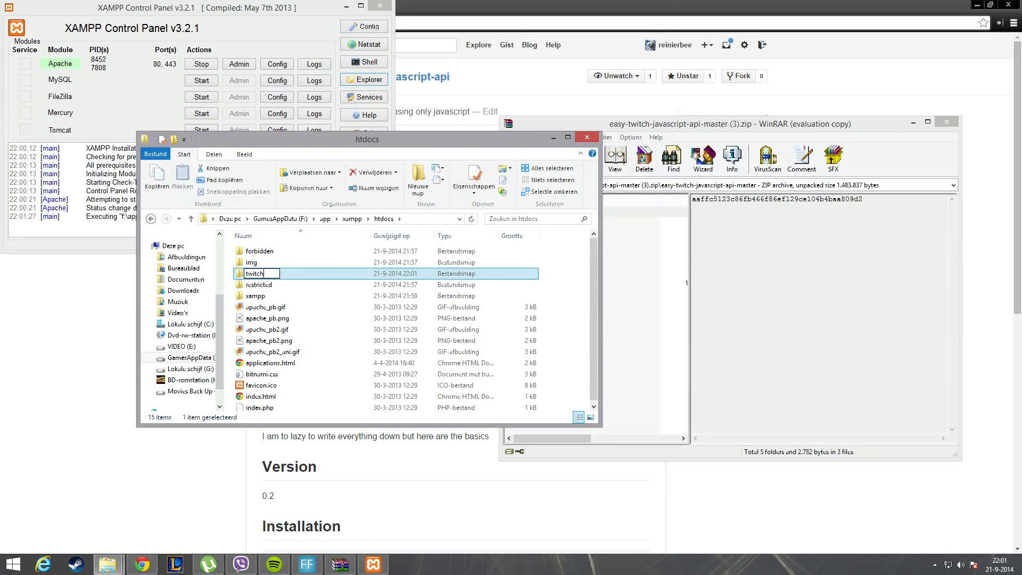
key(Return)
key(Return)
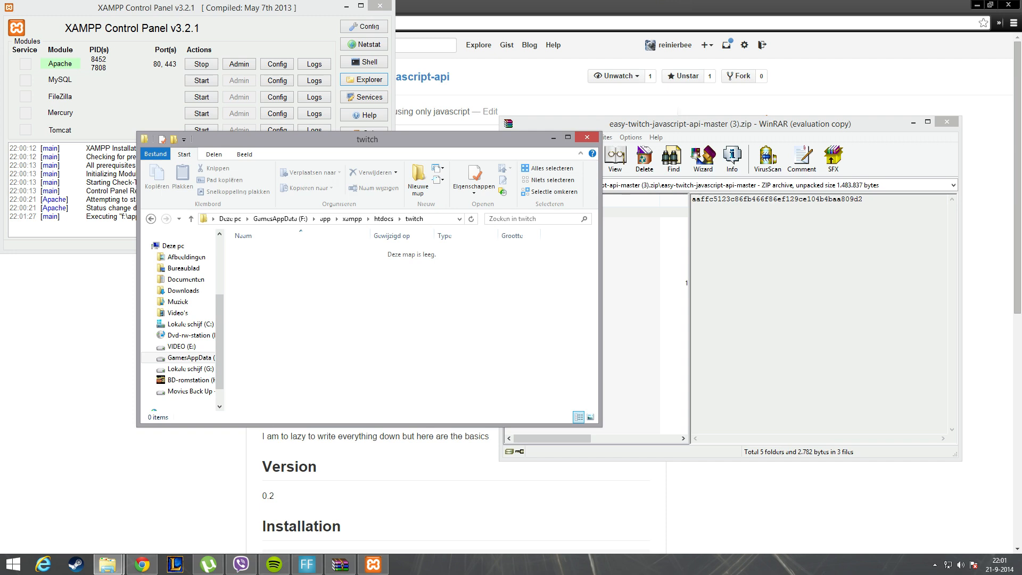
Extract all files and folders from the open archive folder into twitch, and close the archive and the XAMPP Control Panel.
click(645, 293)
drag(589, 347, 518, 218)
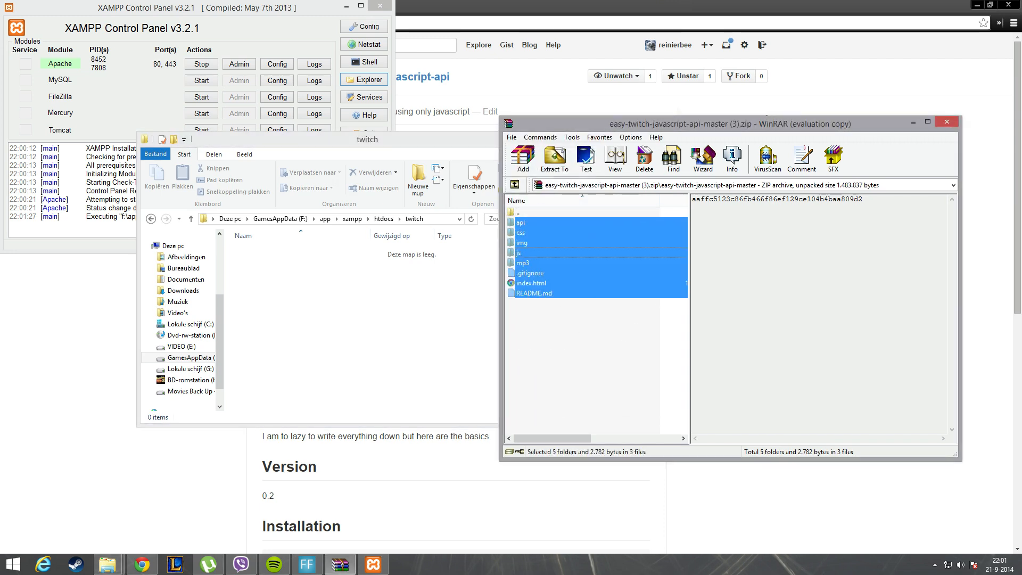
drag(525, 253, 329, 320)
click(326, 346)
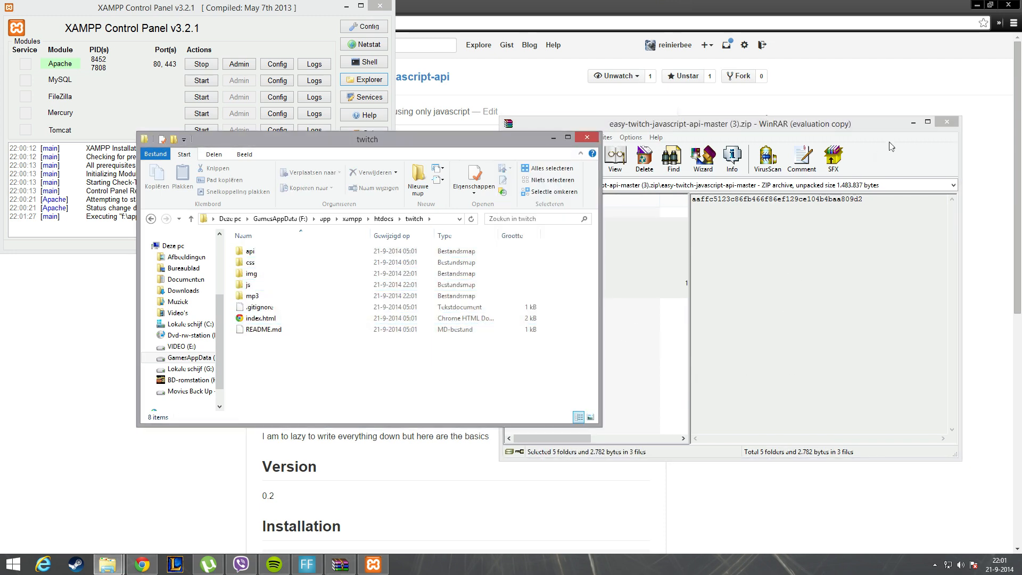
click(946, 122)
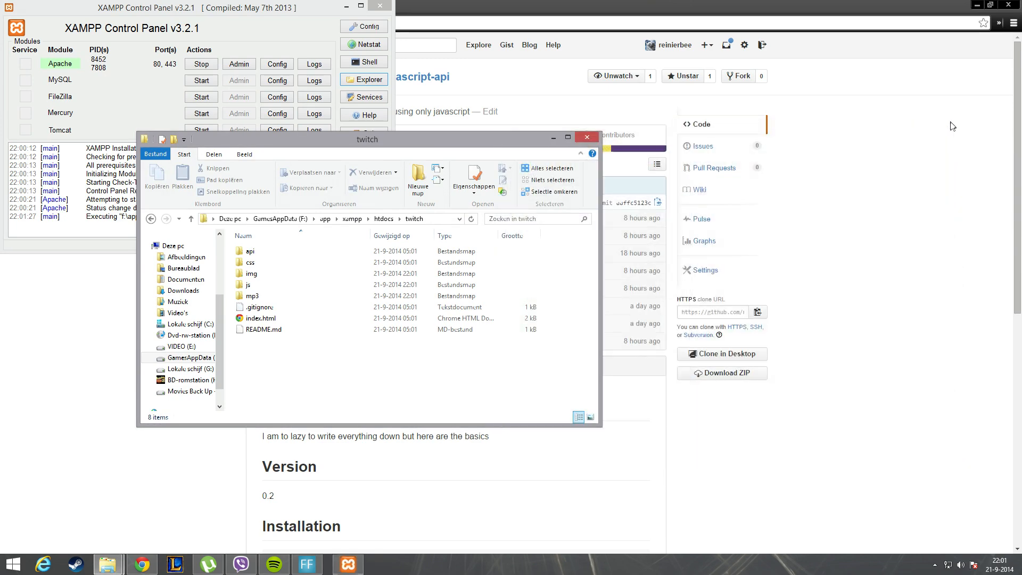
click(380, 6)
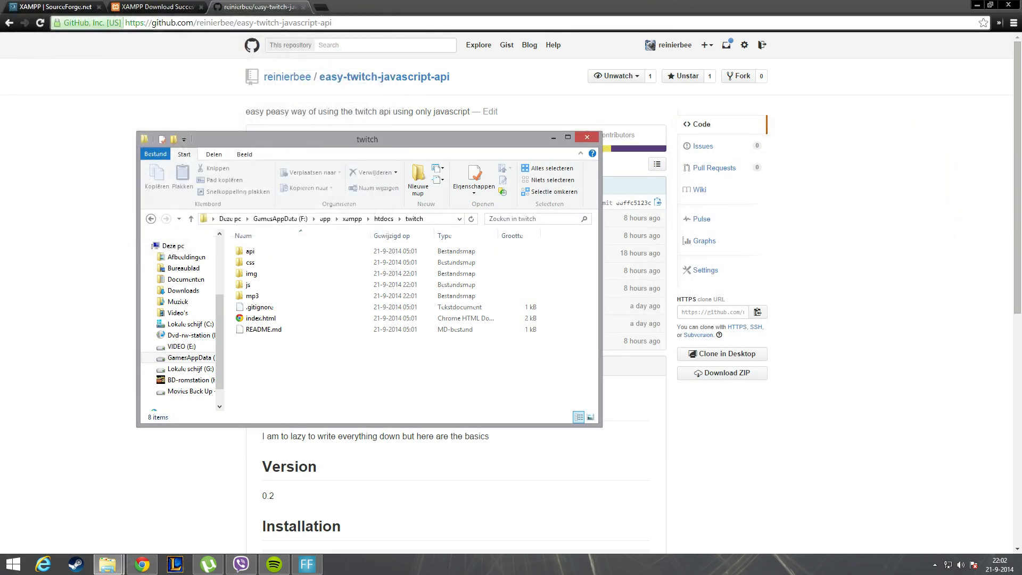
Load localhost/twitch in a new browser tab.
click(320, 8)
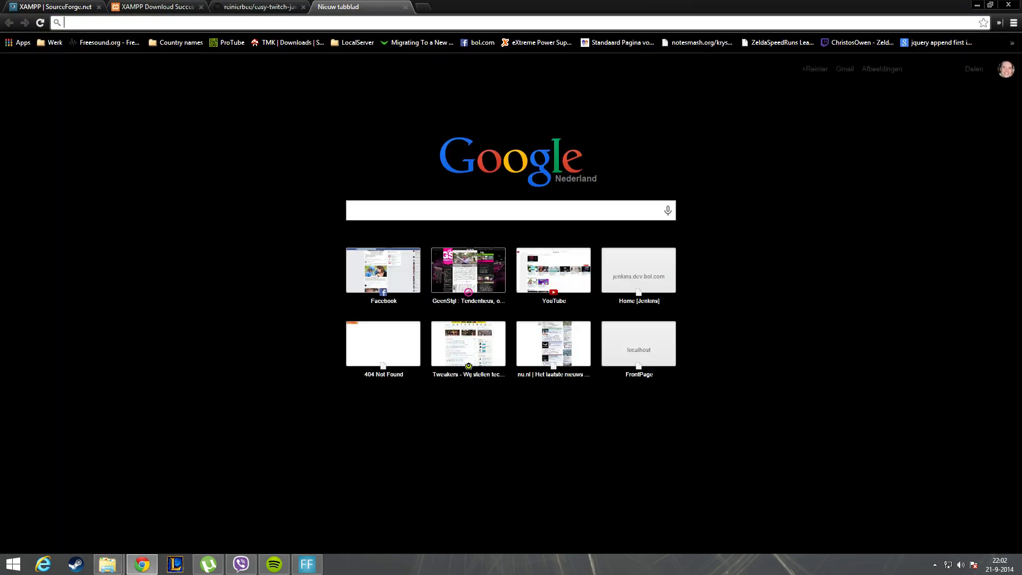
text(local)
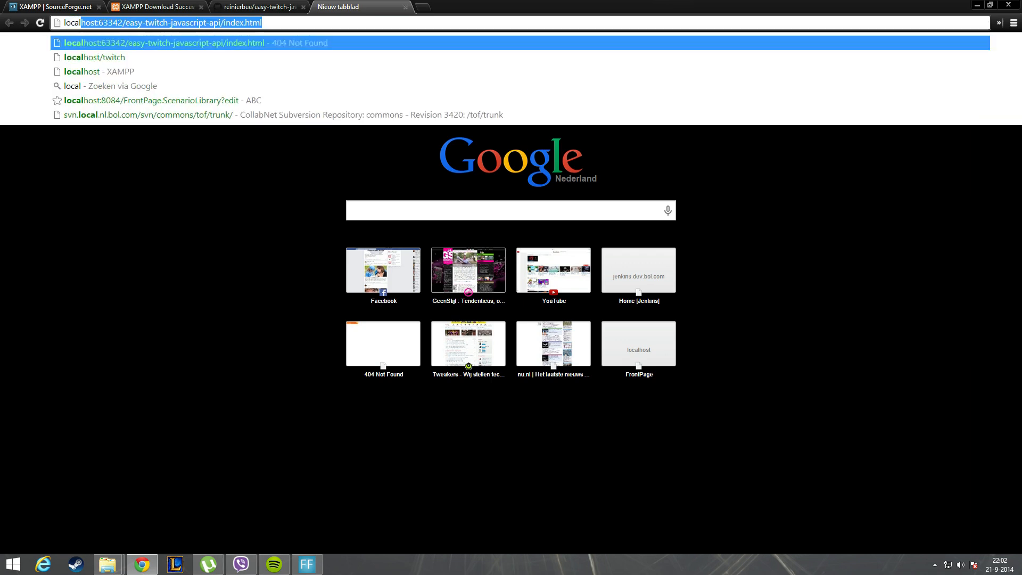
key(Down)
key(Return)
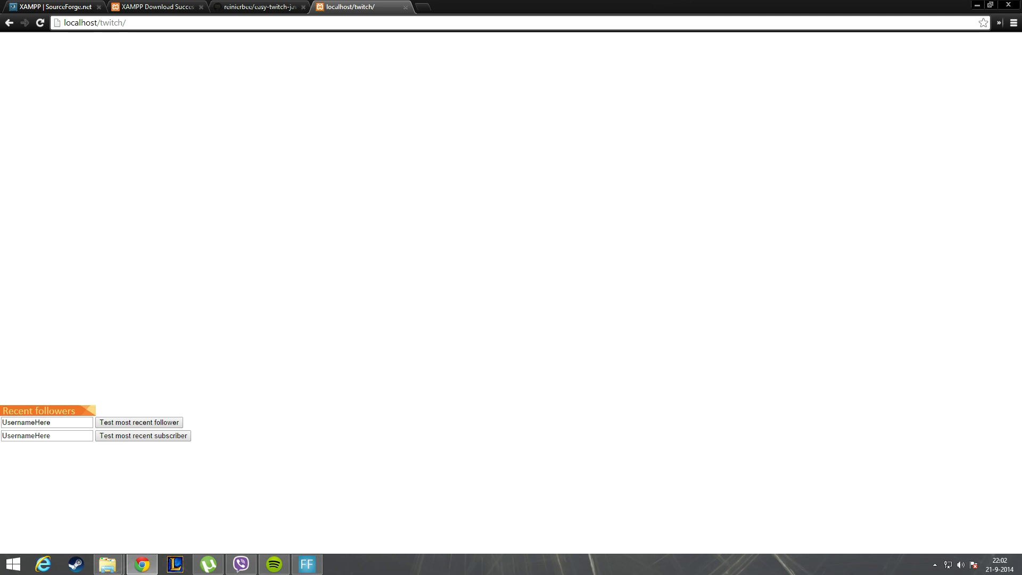
Copy default-config.js from the twitch project's api/v3 folder into its js folder.
mouse_move(107, 564)
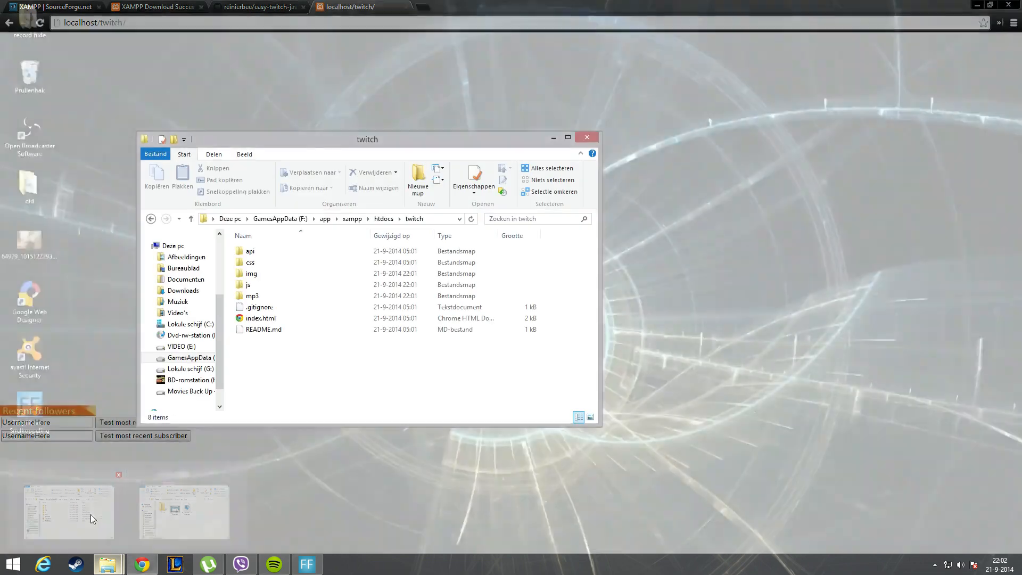
click(91, 514)
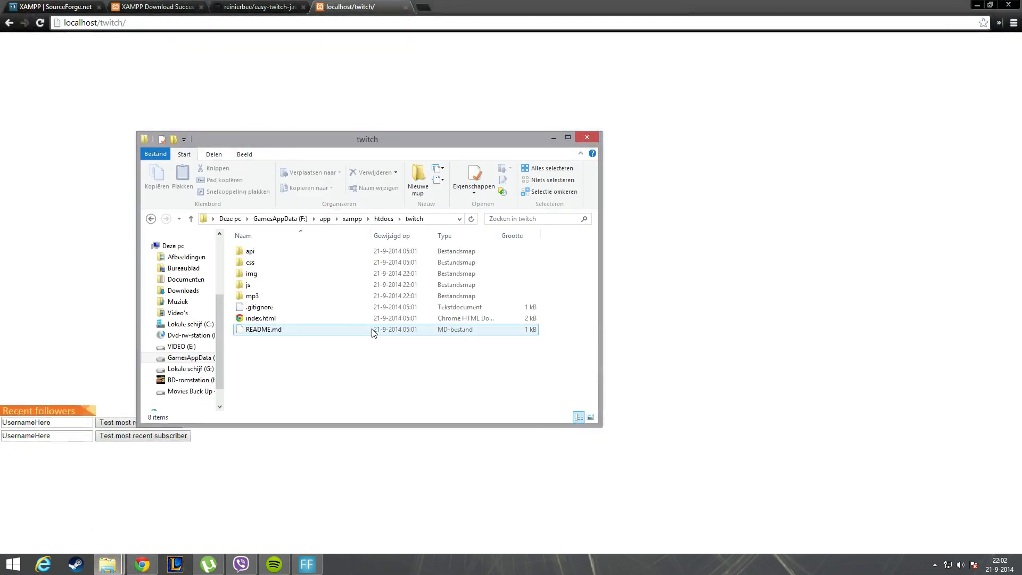
double_click(262, 252)
double_click(262, 253)
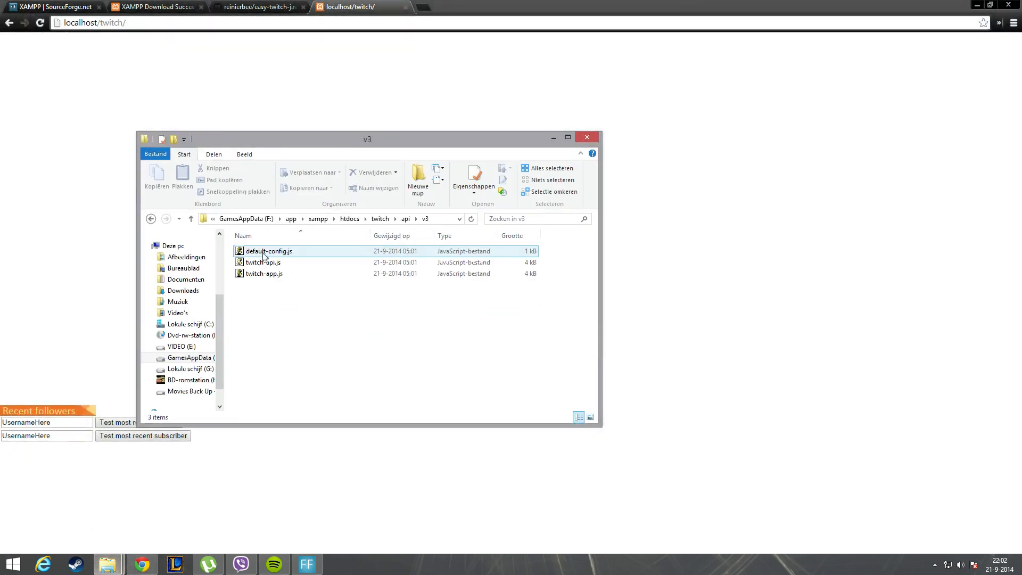
click(267, 253)
key(ctrl+c)
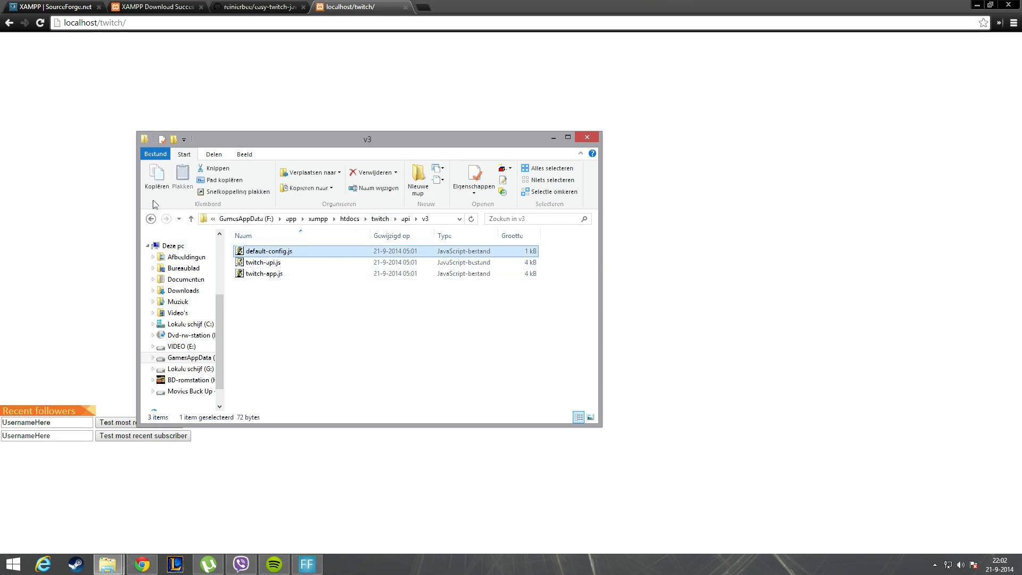
click(151, 218)
click(151, 218)
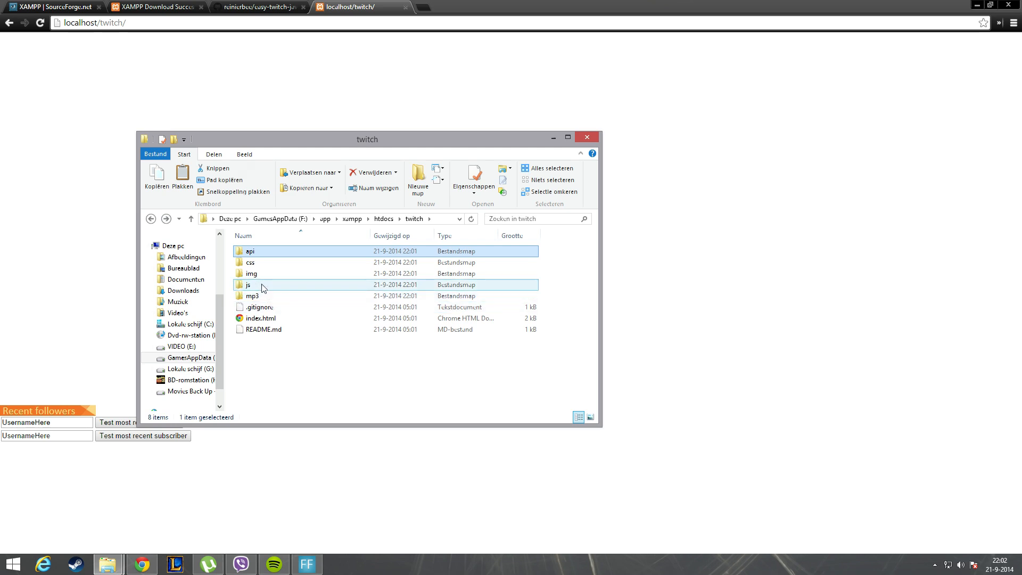
double_click(262, 286)
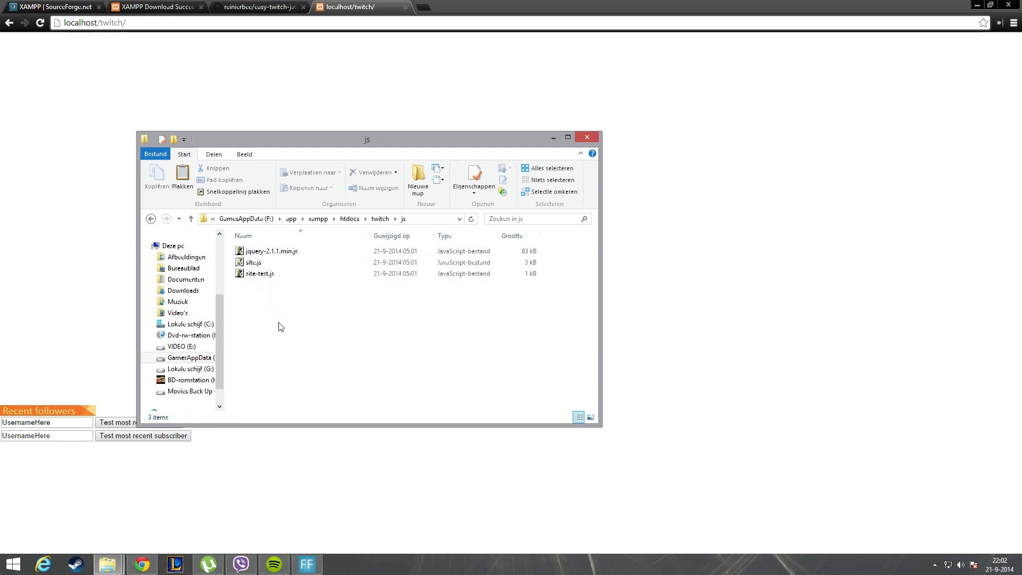
key(ctrl+v)
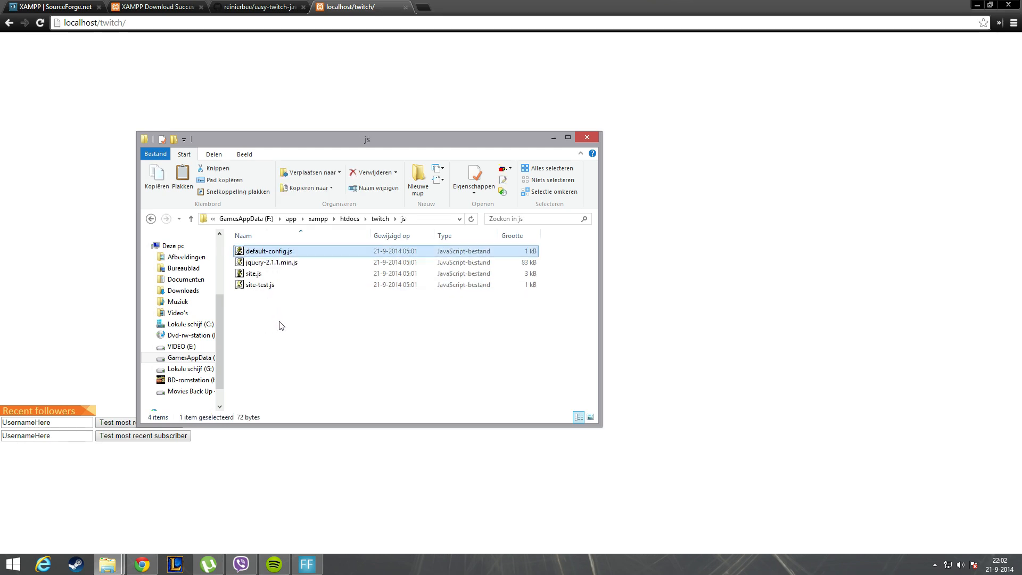
Rename the copied default-config.js in the js folder to config.js.
click(271, 254)
click(271, 251)
drag(269, 251, 244, 251)
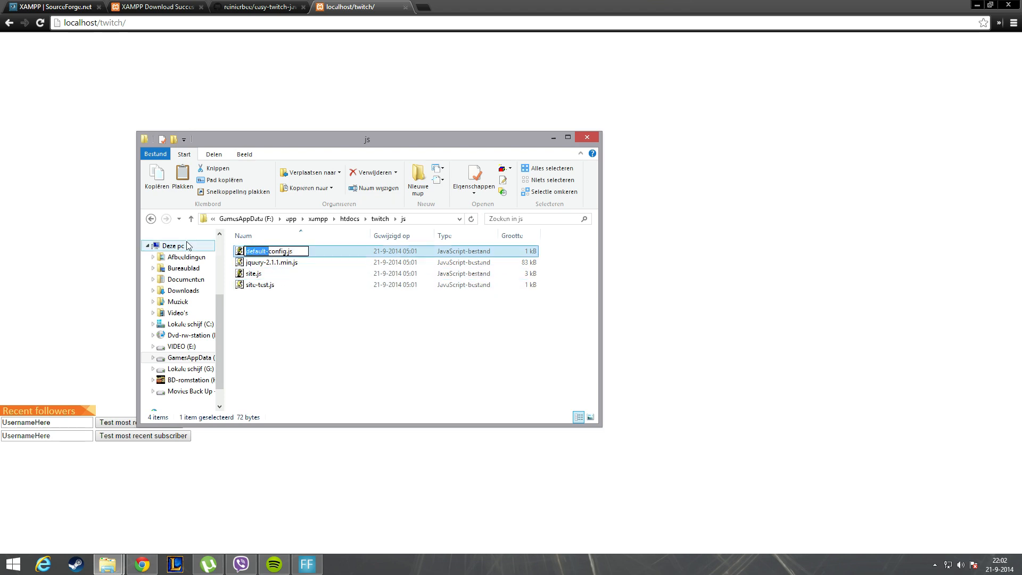
key(BackSpace)
key(Return)
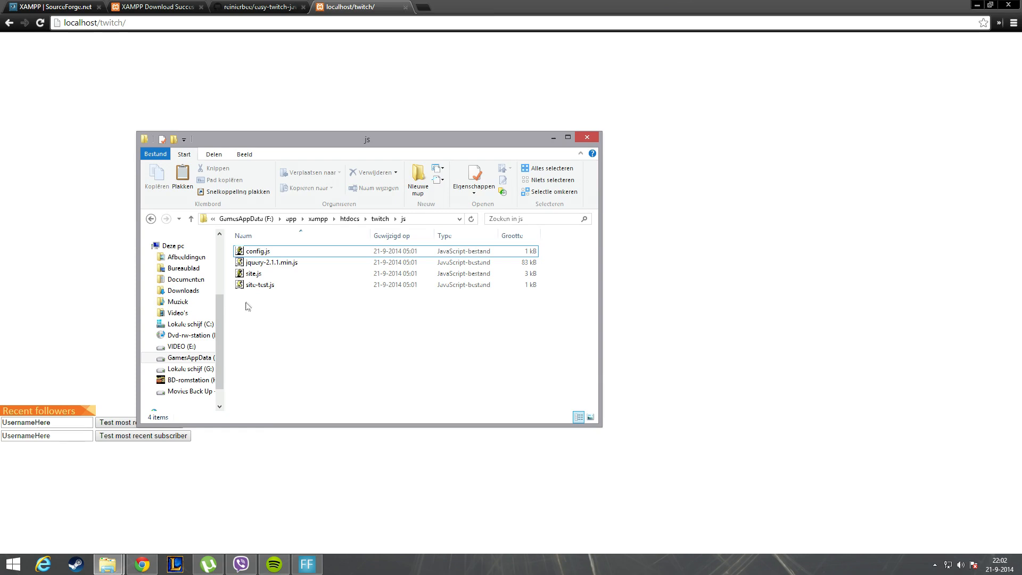
right_click(260, 252)
click(306, 303)
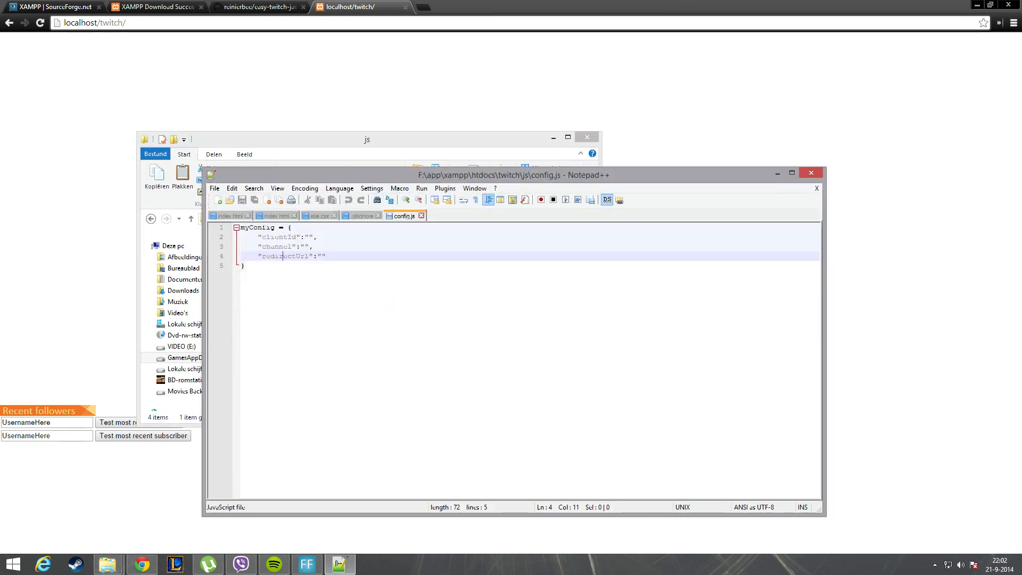
click(302, 247)
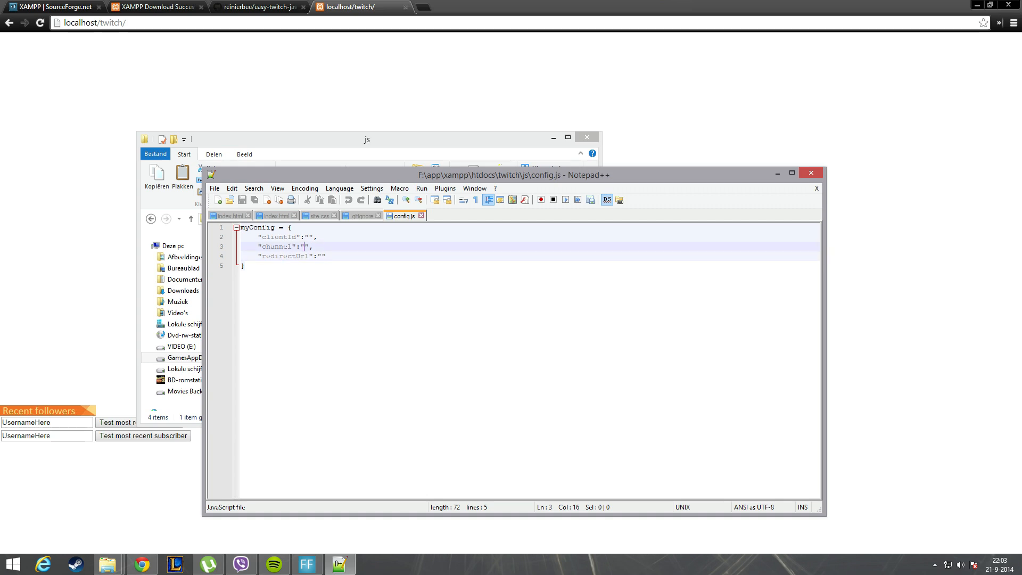
text(r)
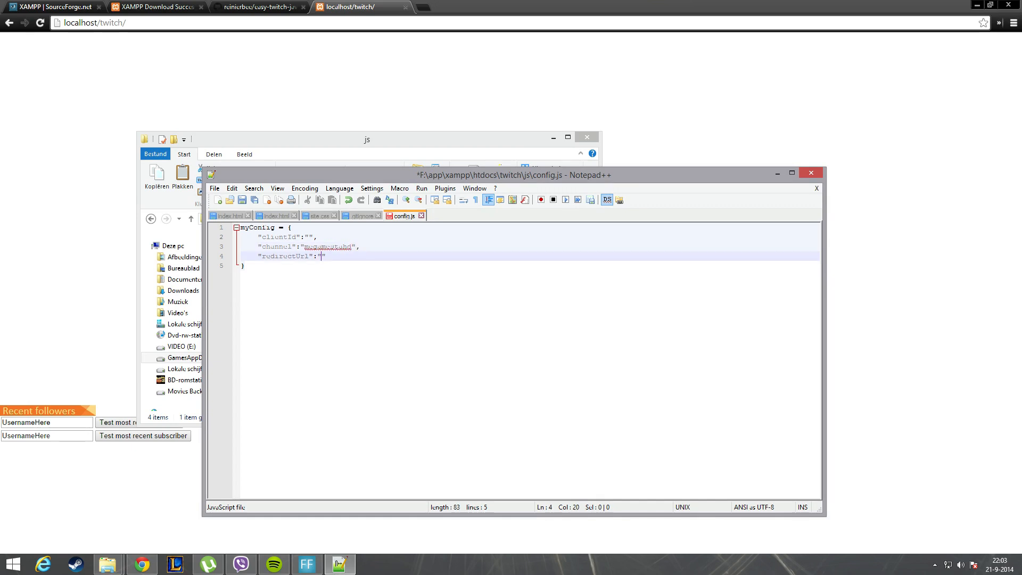
key(alt+Tab)
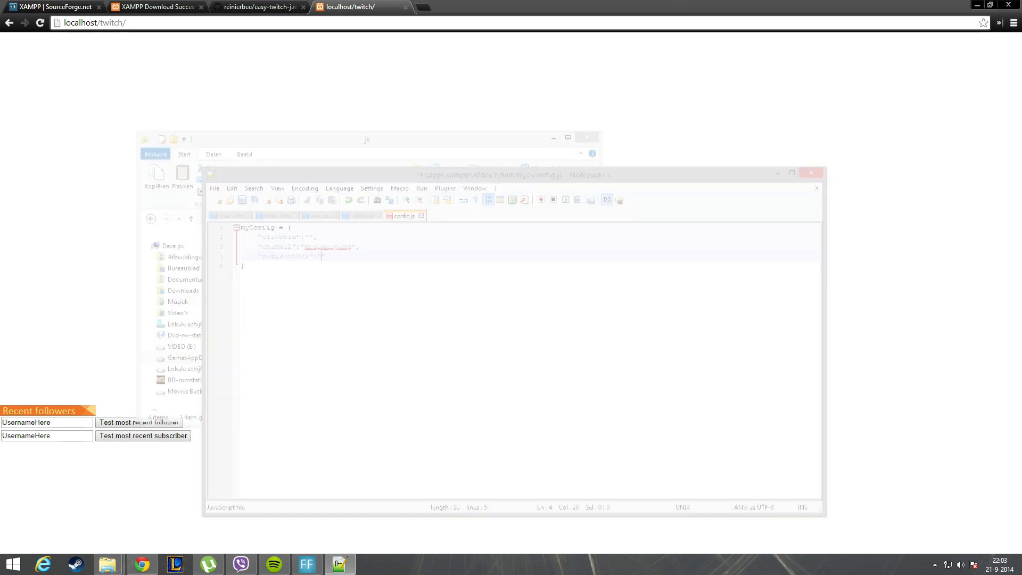
click(339, 561)
key(ctrl+v)
key(ctrl+s)
click(283, 236)
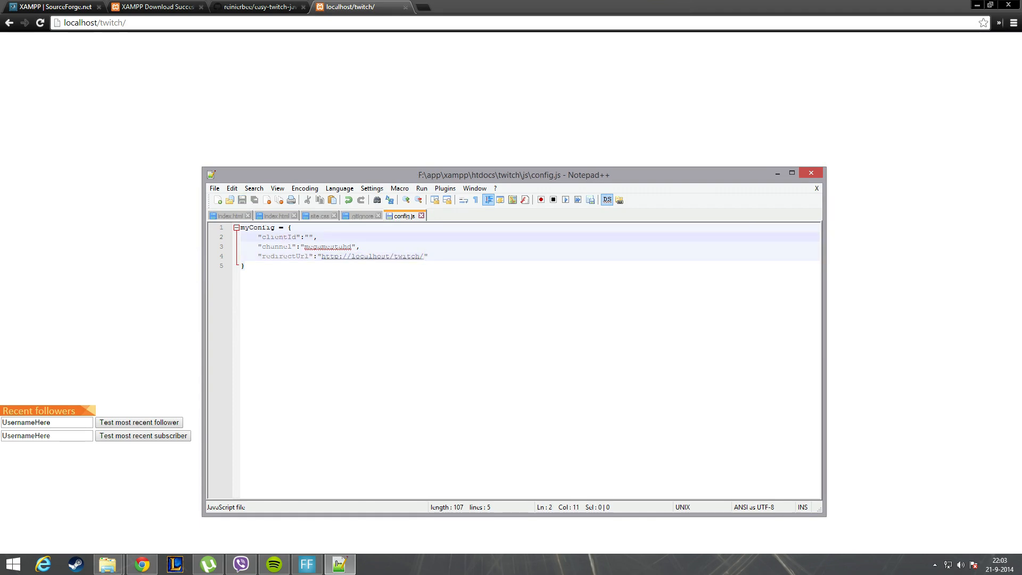
click(445, 4)
click(424, 7)
text(tweakers.net)
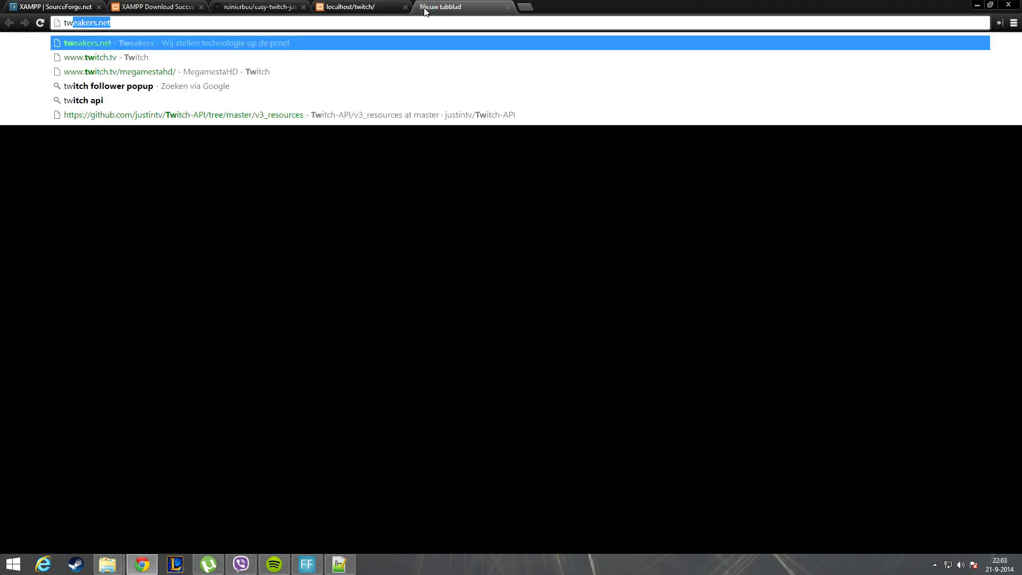
key(Down)
key(Return)
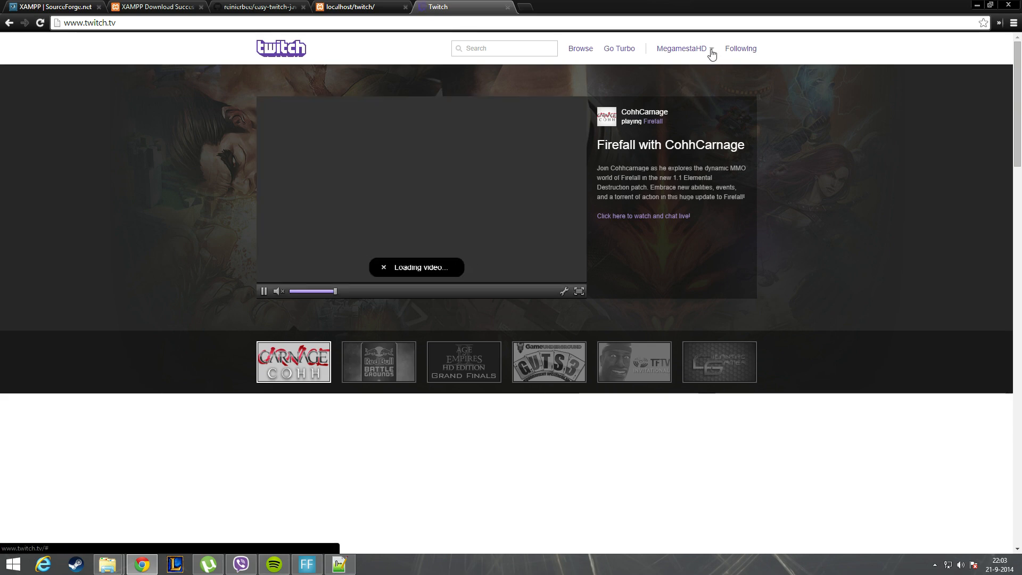
Open the Connections page in the Twitch account's settings.
click(713, 50)
click(675, 78)
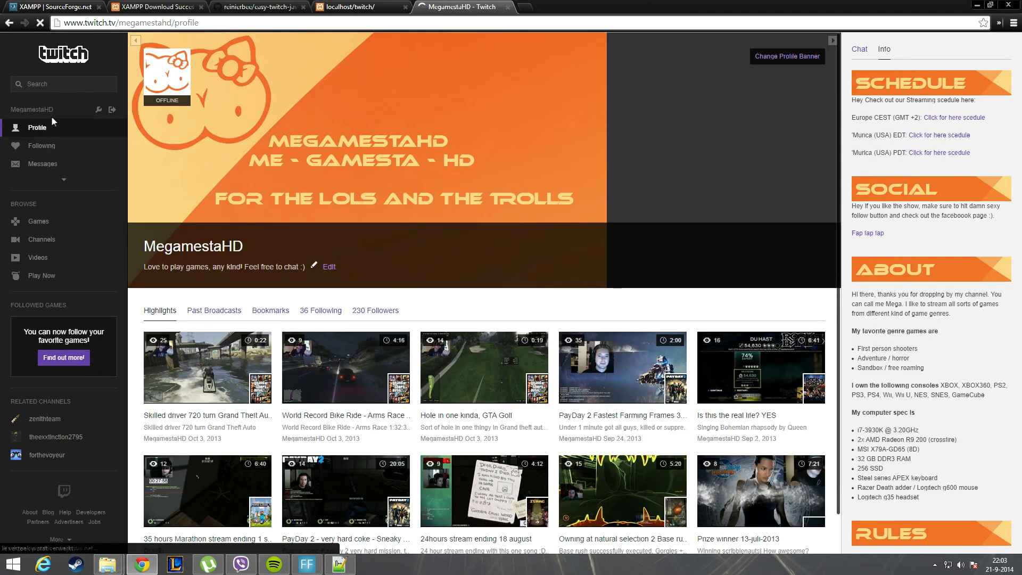
click(98, 112)
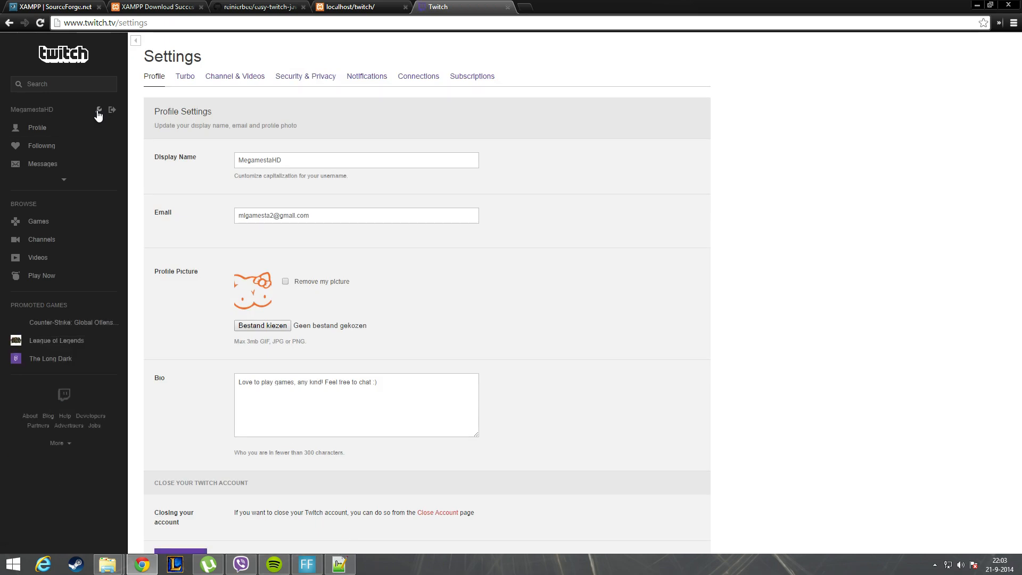
click(414, 80)
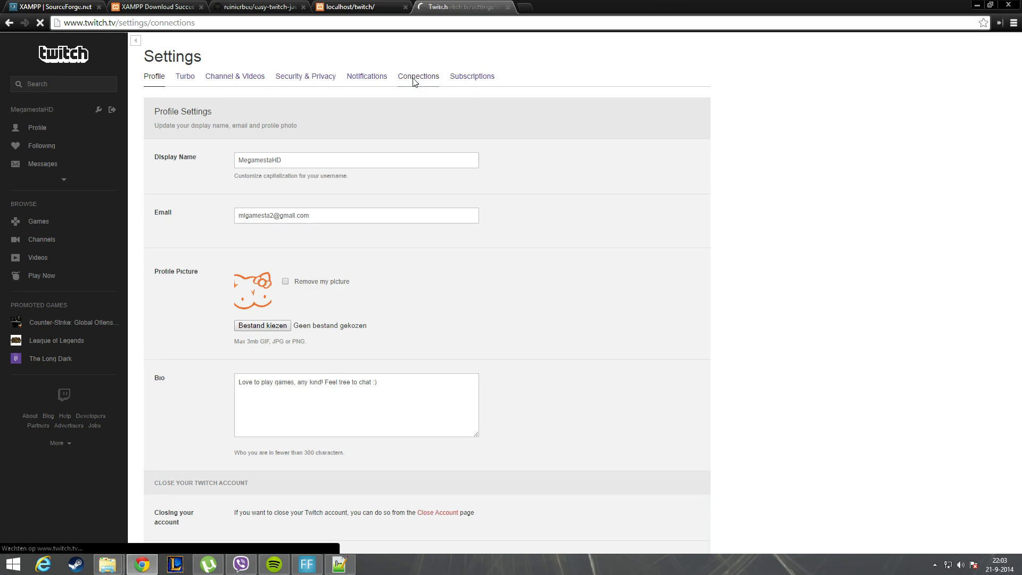
scroll(510, 207, down, 4)
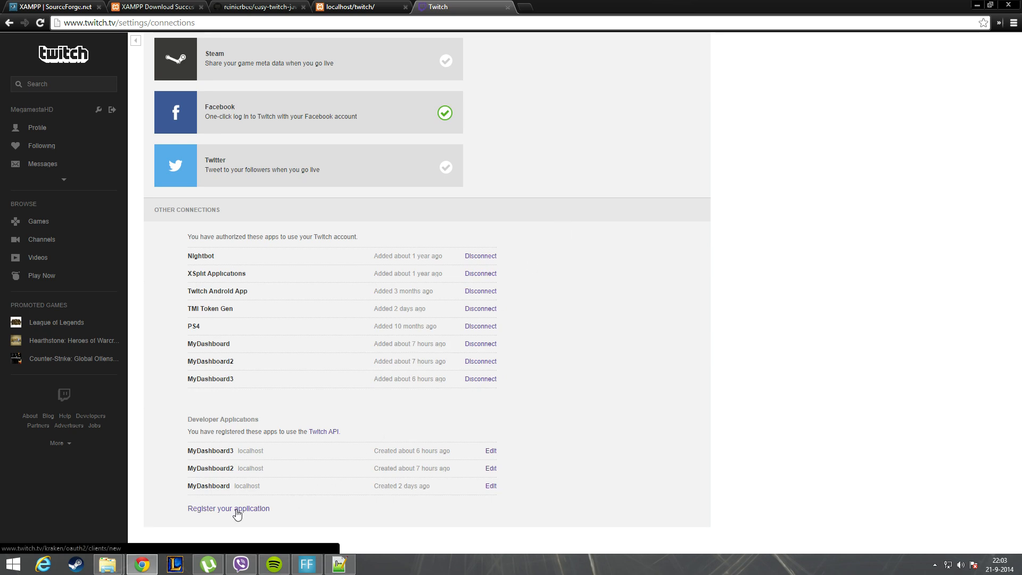
click(236, 510)
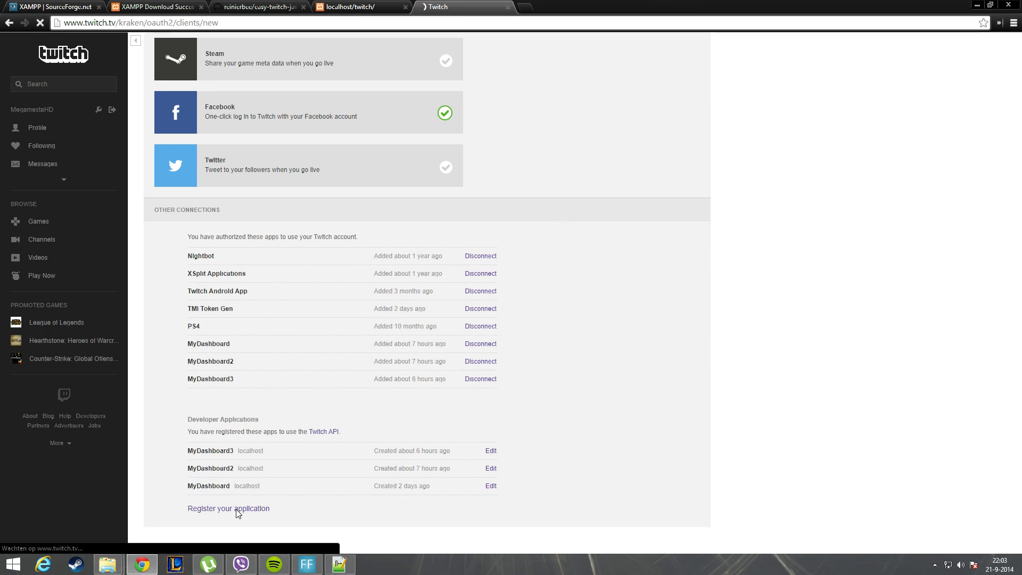
text(MyDashboard4)
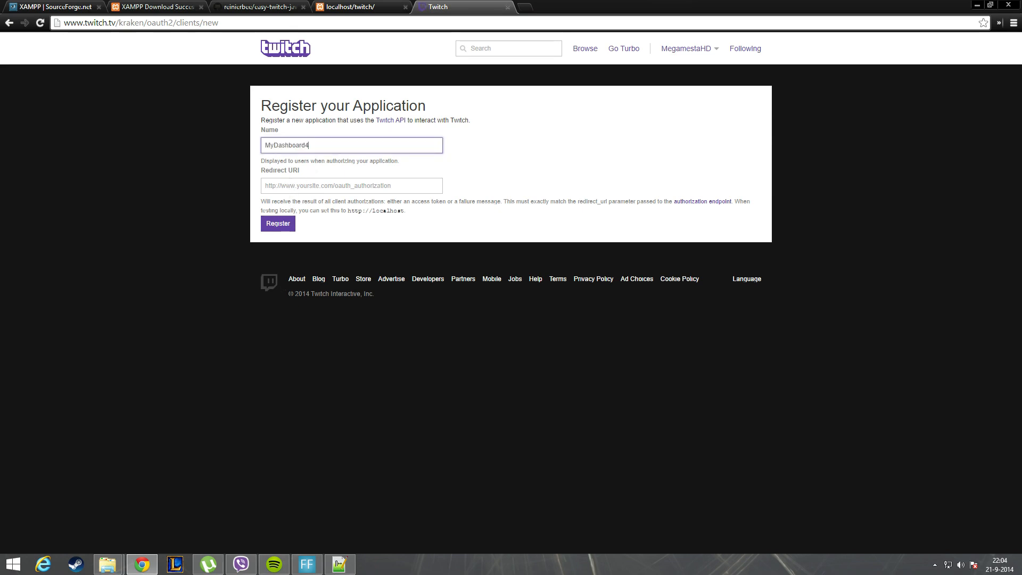
click(349, 8)
click(442, 7)
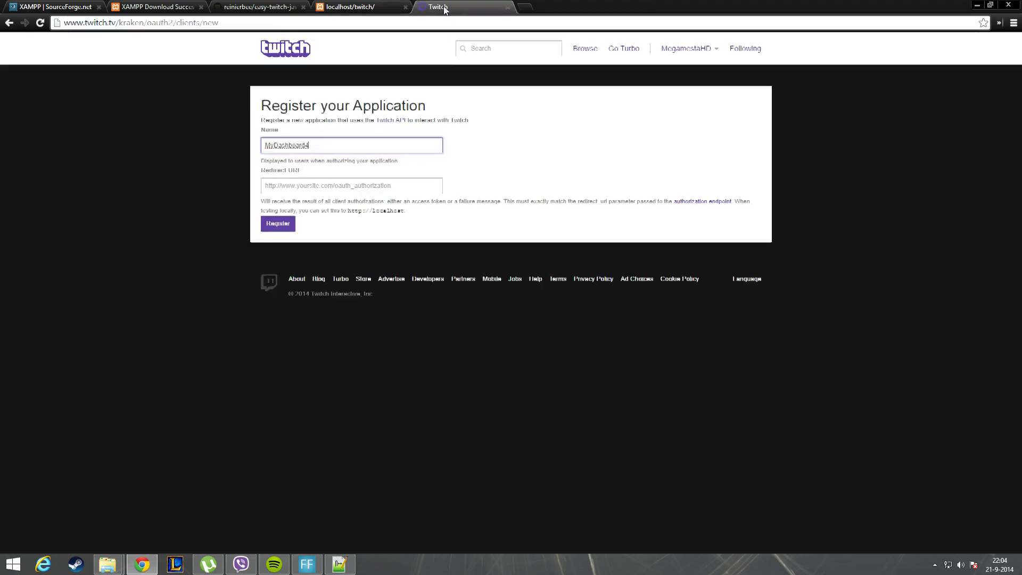
click(336, 186)
key(ctrl+v)
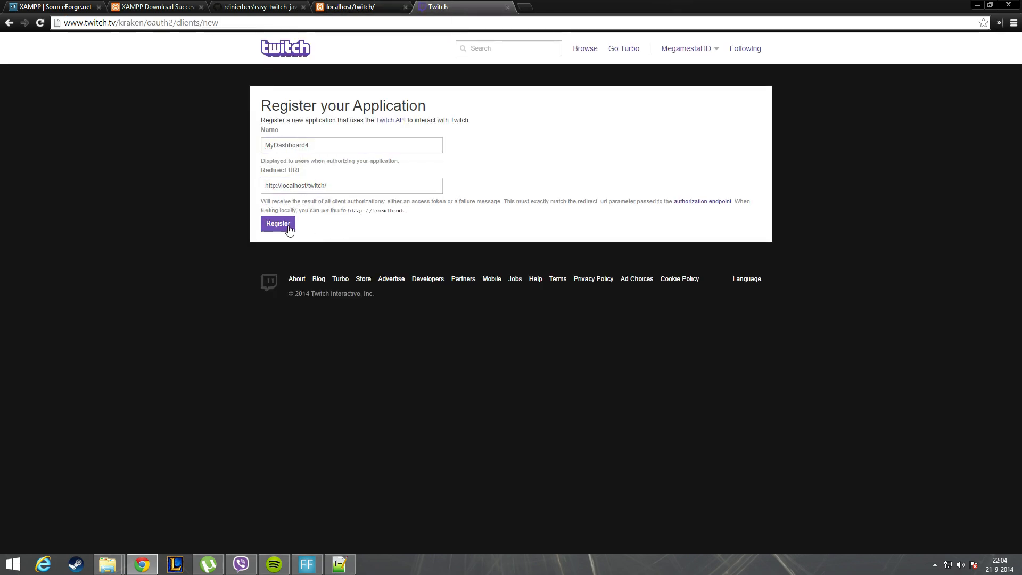
click(287, 229)
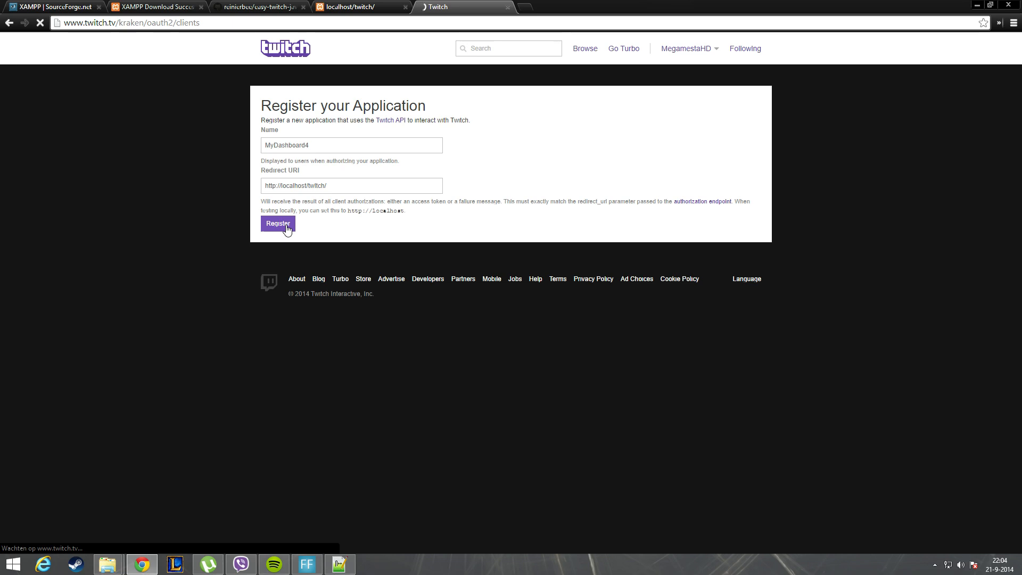
Copy the new application's client ID into the clientId value of config.js in Notepad++ and save the file.
drag(377, 227, 266, 226)
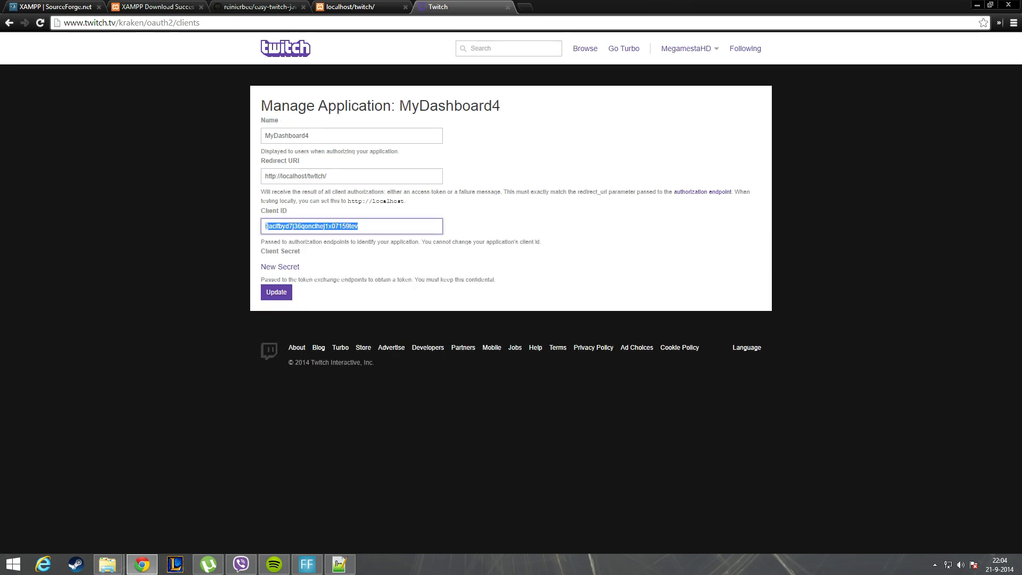
click(339, 564)
click(308, 237)
text(rjuc1lbyd7j36qonc1hej1x07159tcv)
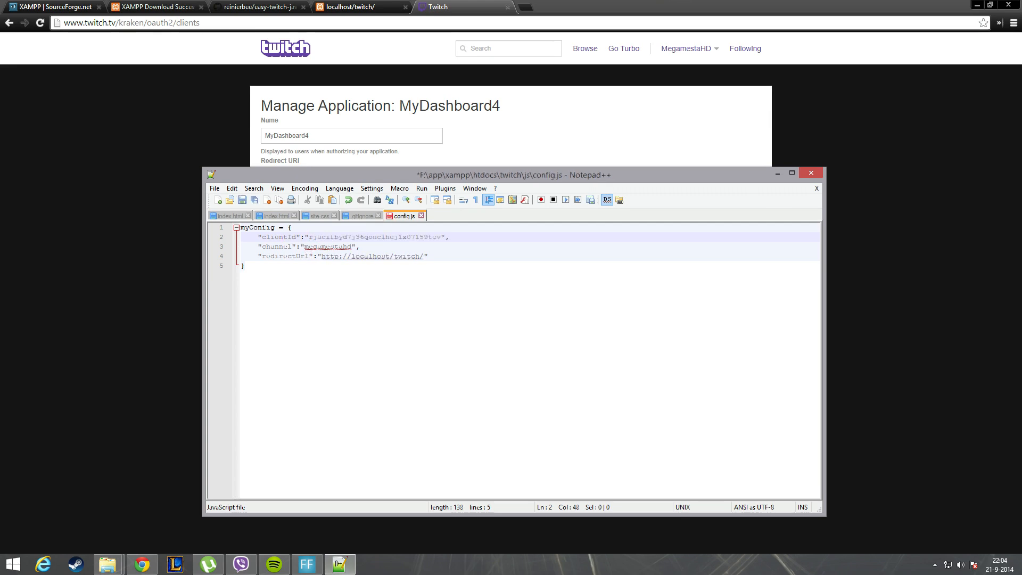
key(ctrl+s)
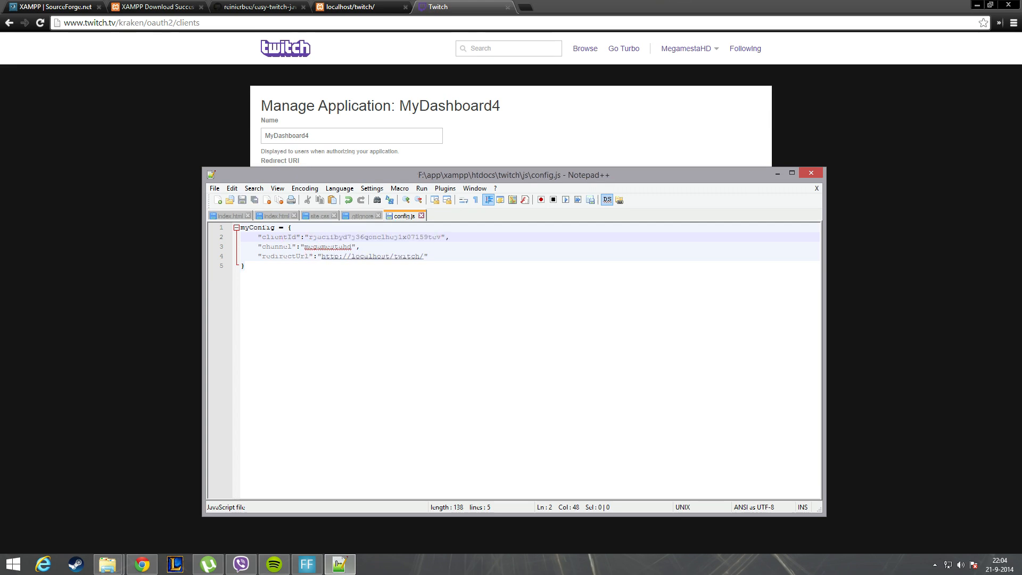
Reload the localhost/twitch page in Chrome and authorize MyDashboard4 to use the Twitch account.
click(363, 13)
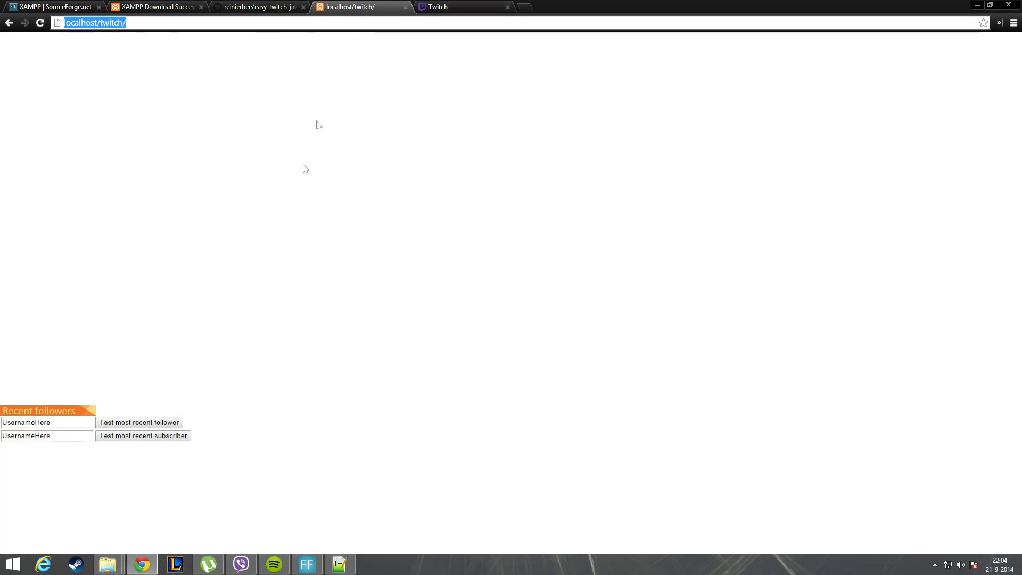
click(364, 243)
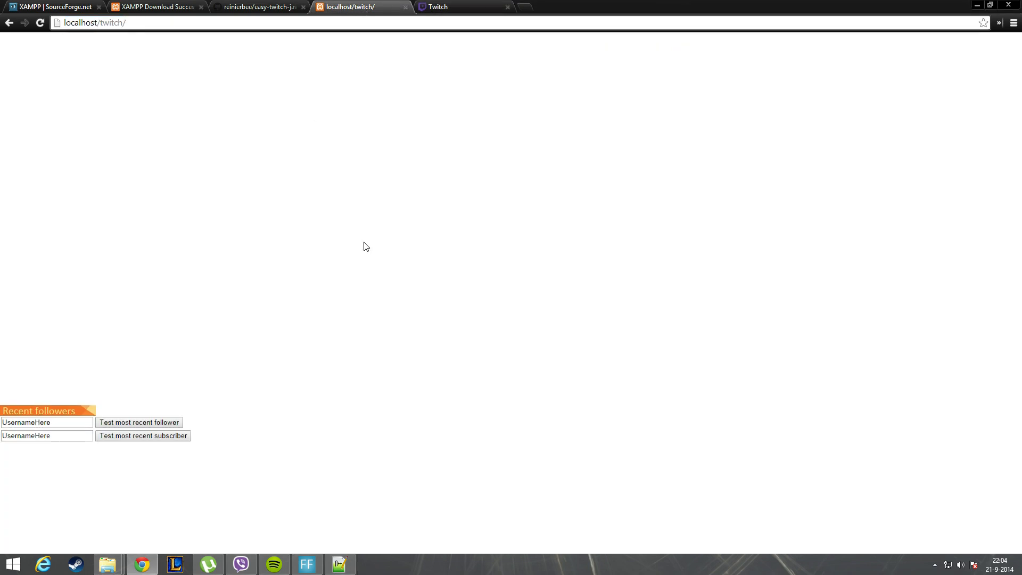
key(F5)
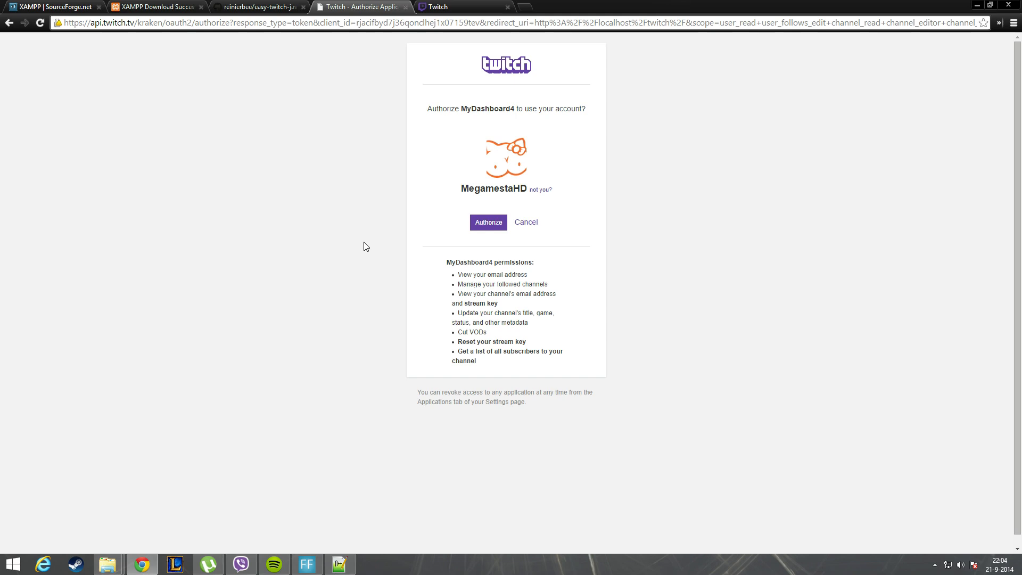
click(490, 228)
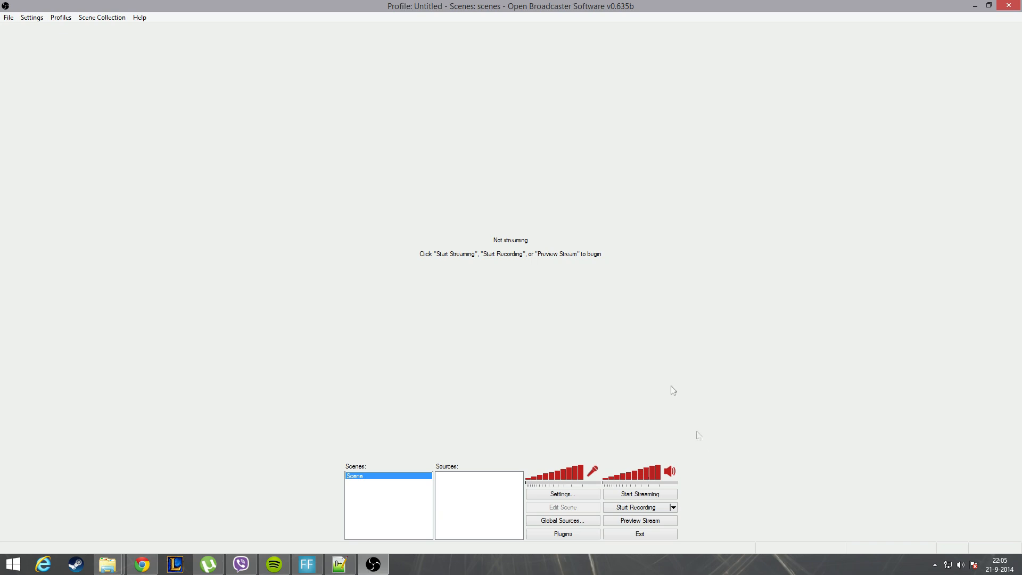
Start the stream preview and add the existing Background global source to the scene under its default name.
click(639, 521)
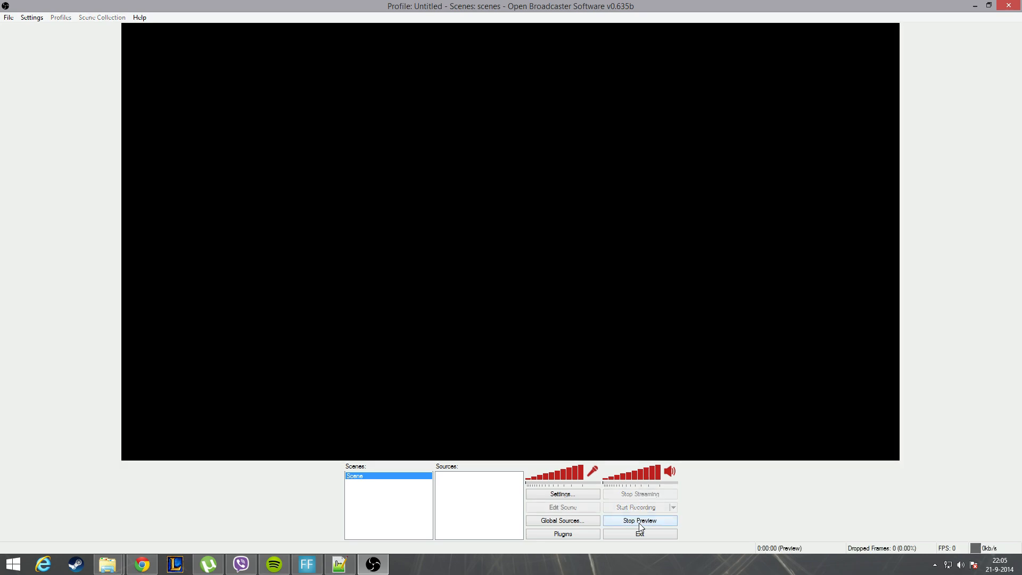
right_click(463, 488)
mouse_move(497, 492)
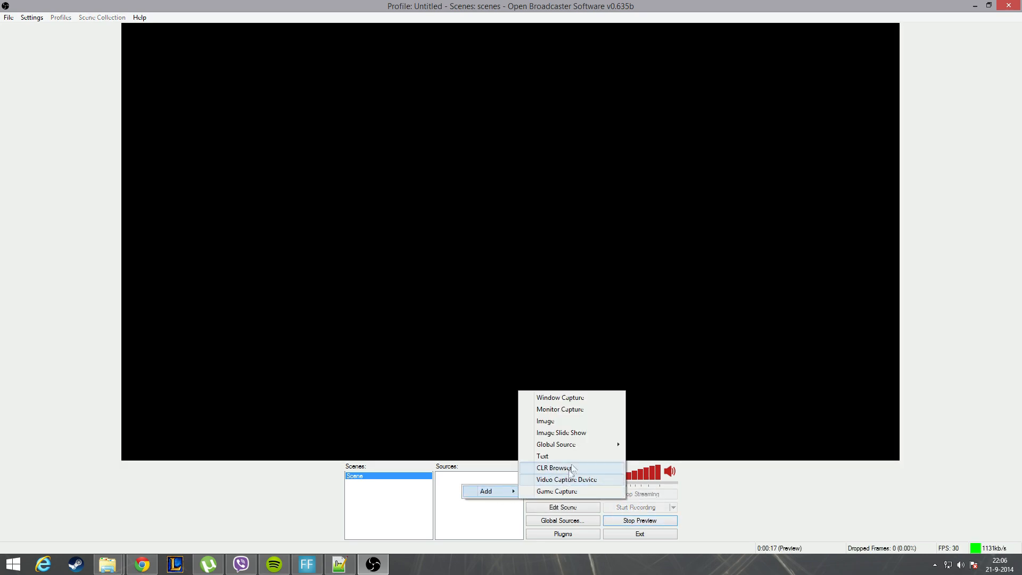
mouse_move(588, 445)
click(665, 445)
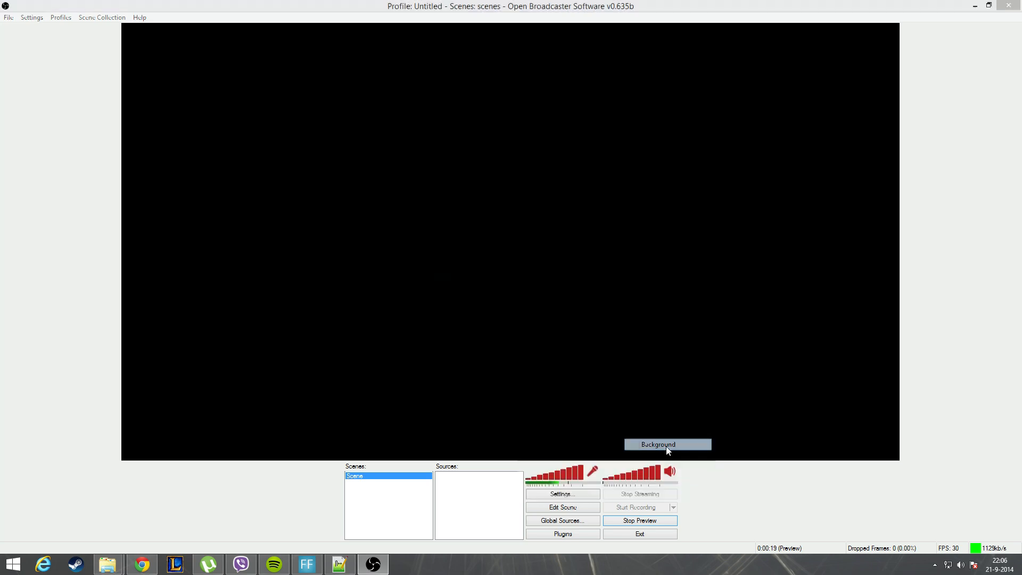
click(548, 291)
Add the existing REalisticClouds global source to the scene under its default name.
right_click(460, 498)
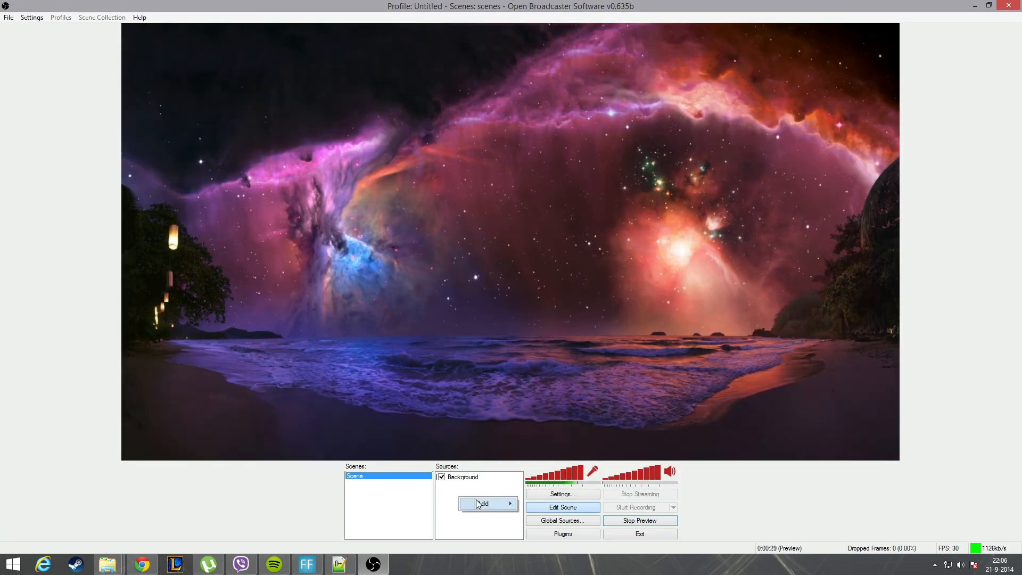
mouse_move(490, 505)
mouse_move(602, 455)
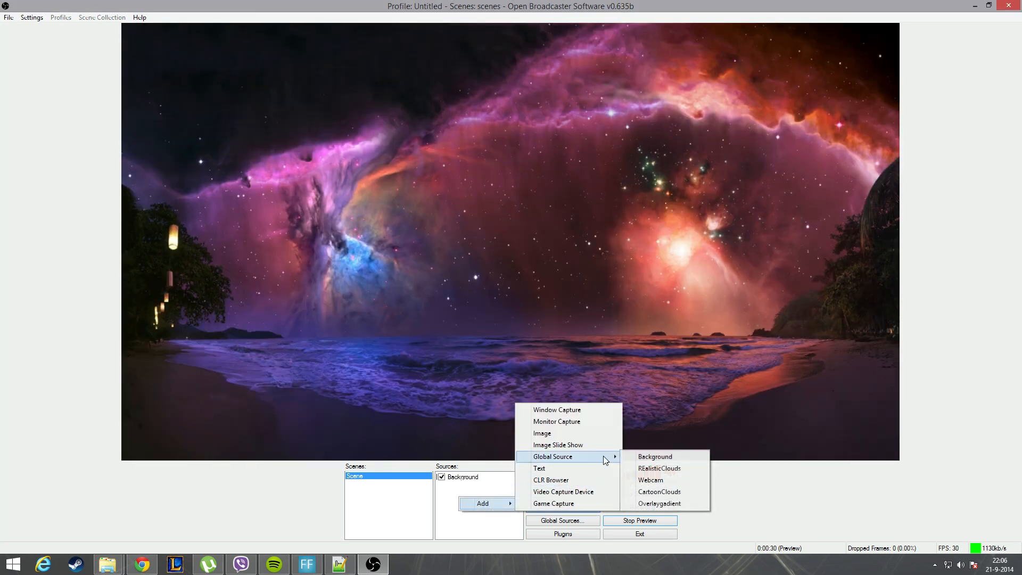
click(660, 468)
click(547, 293)
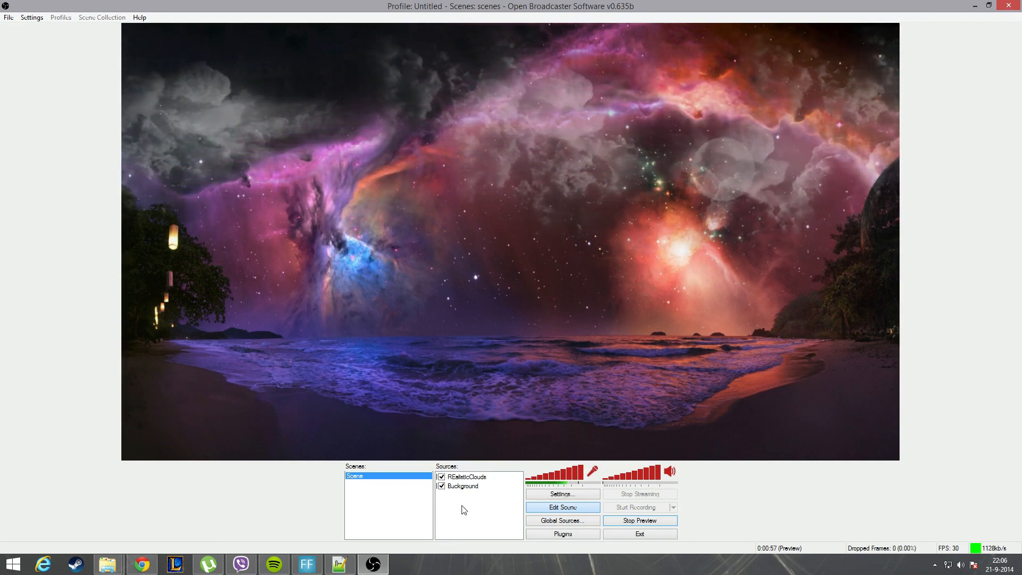
Create a new CLR Browser global source named Overlay.
click(562, 520)
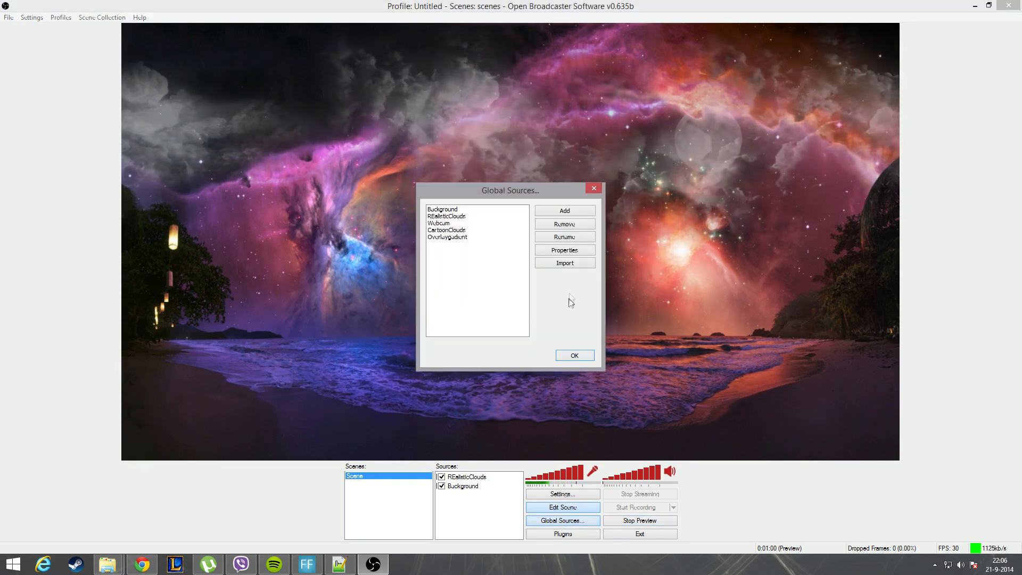
click(575, 211)
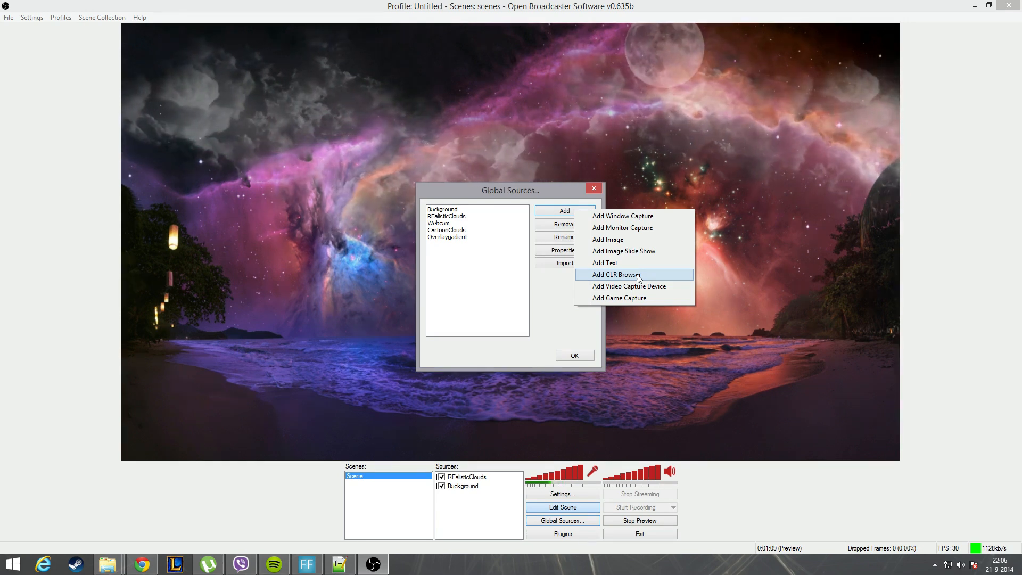
click(638, 277)
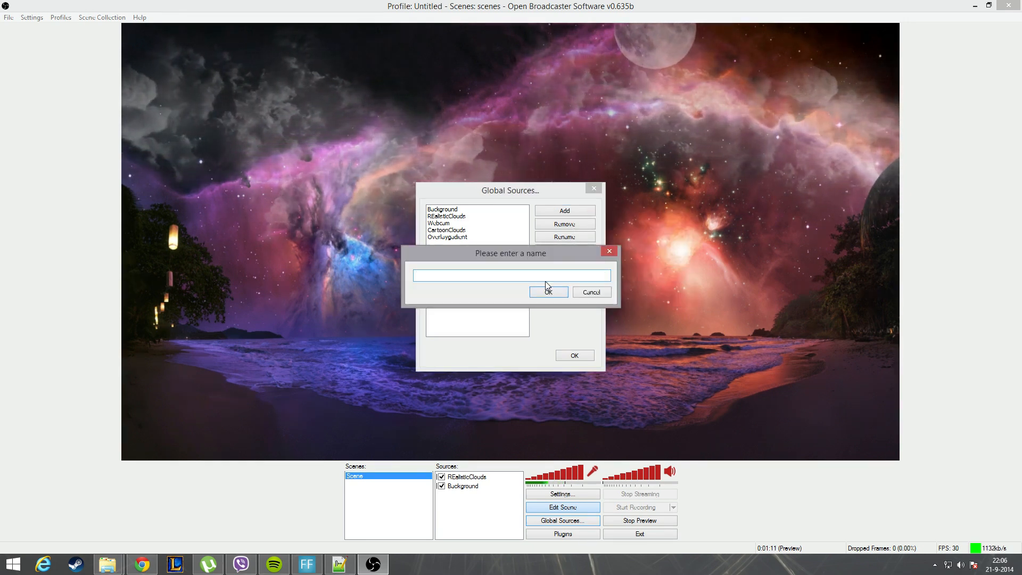
text(Overlay)
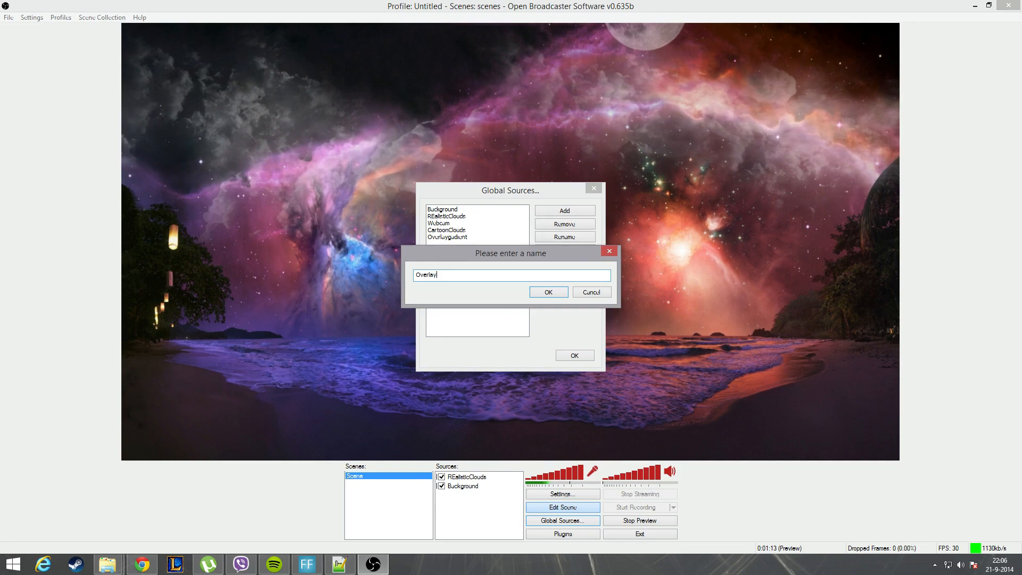
click(565, 293)
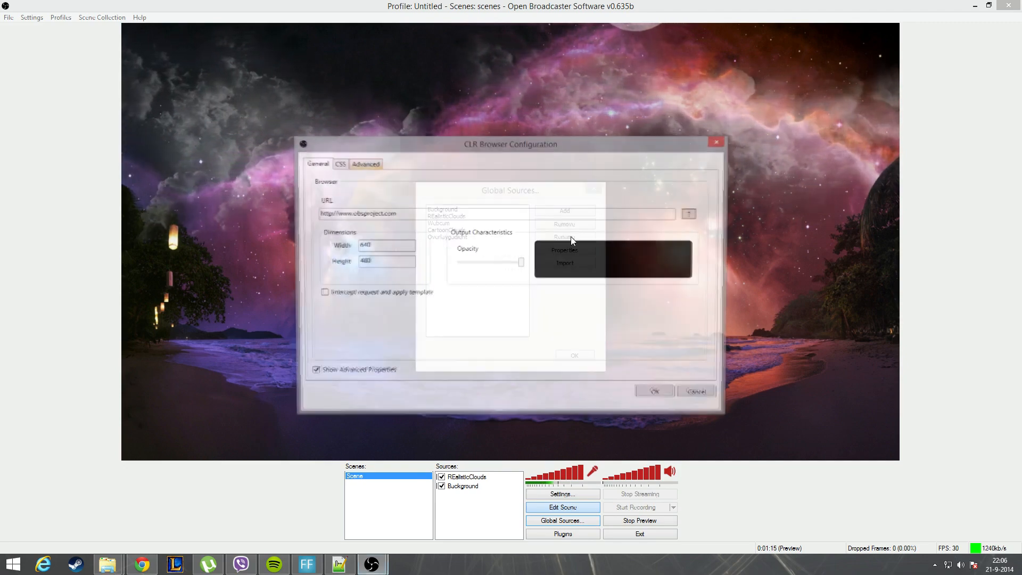
Copy the full localhost/twitch address with its access token from Chrome and paste it as the Overlay source's URL in OBS.
key(alt+Tab)
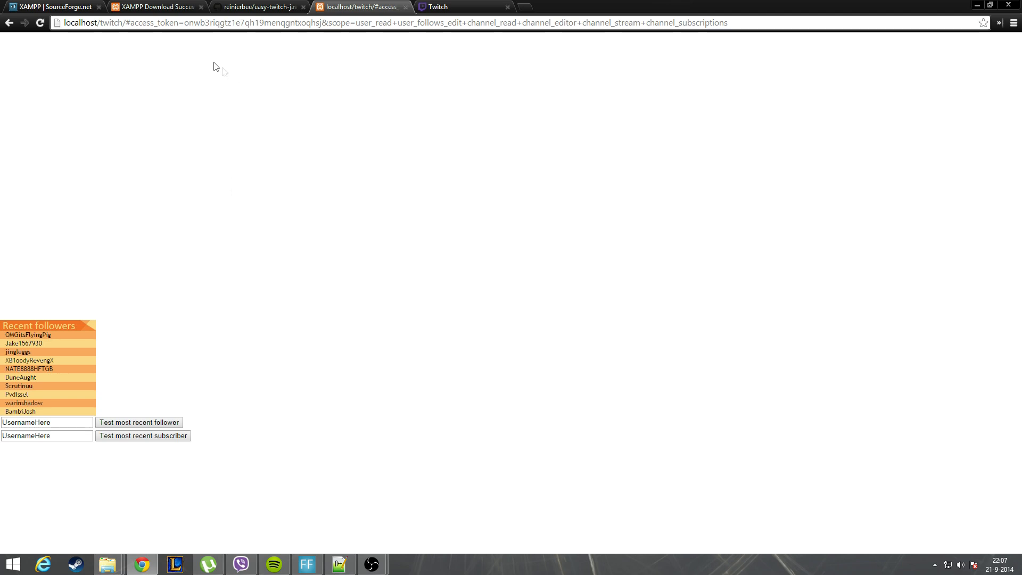
click(226, 23)
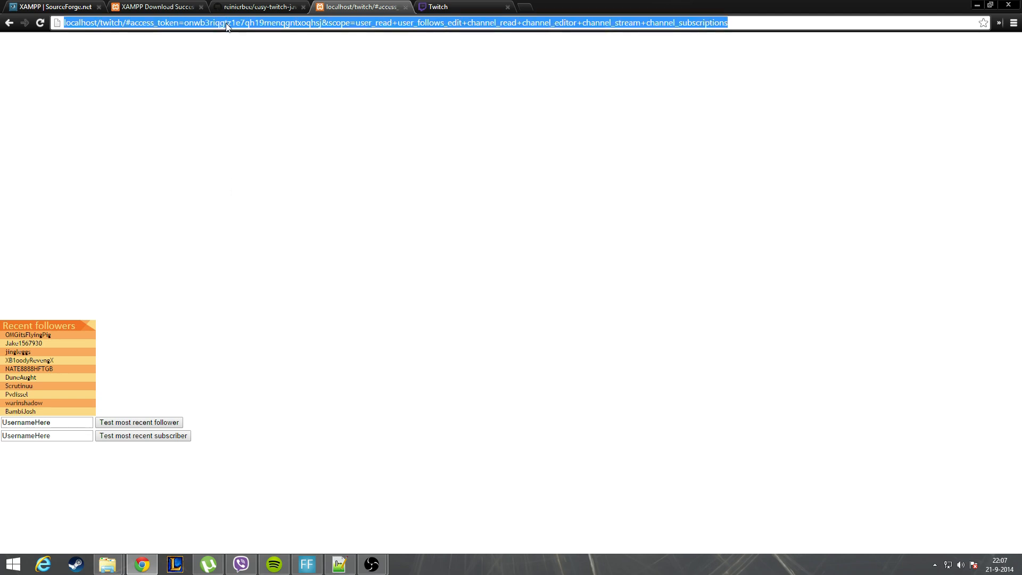
click(228, 25)
drag(125, 22, 321, 23)
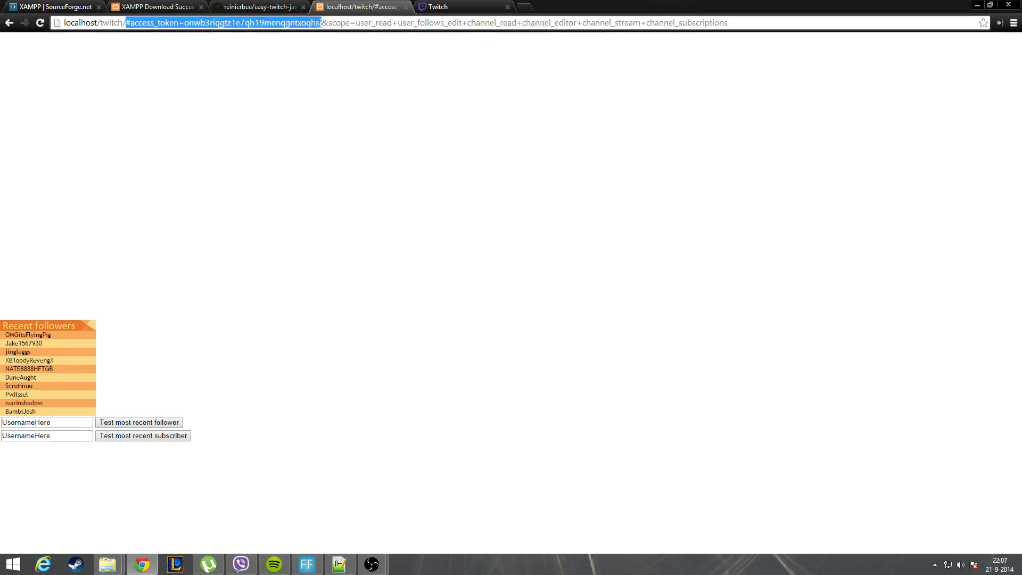
click(322, 22)
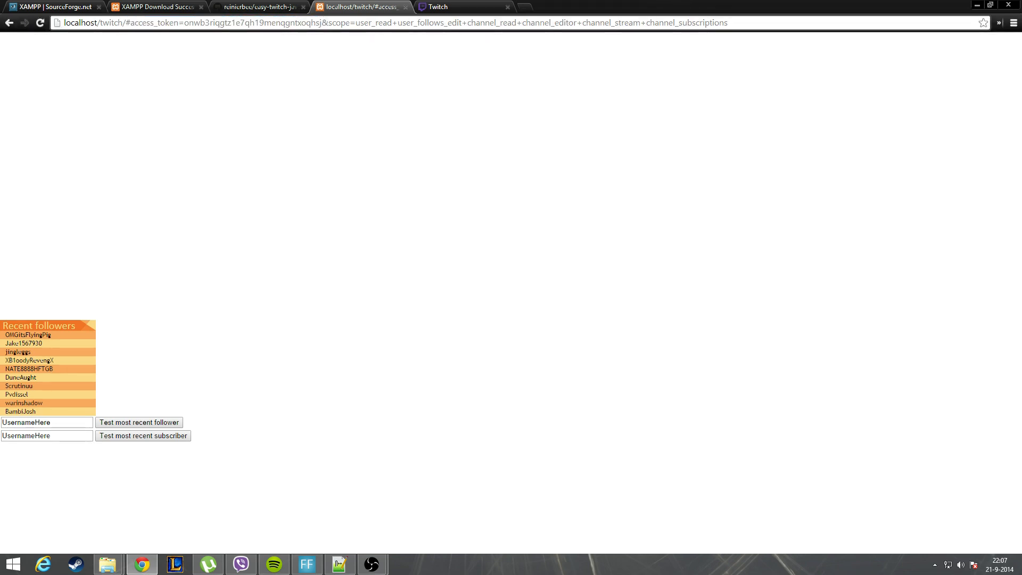
mouse_move(372, 563)
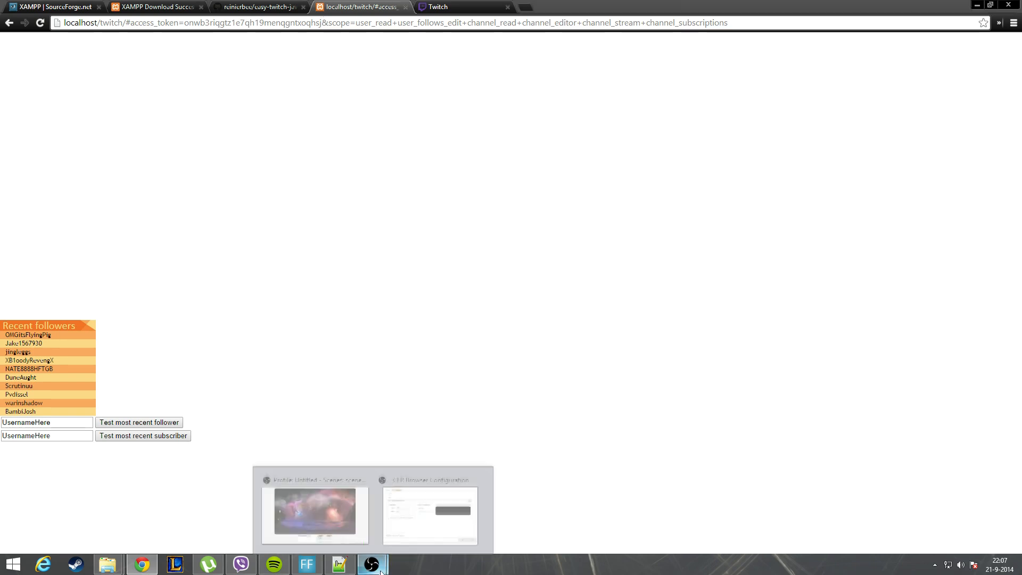
click(409, 513)
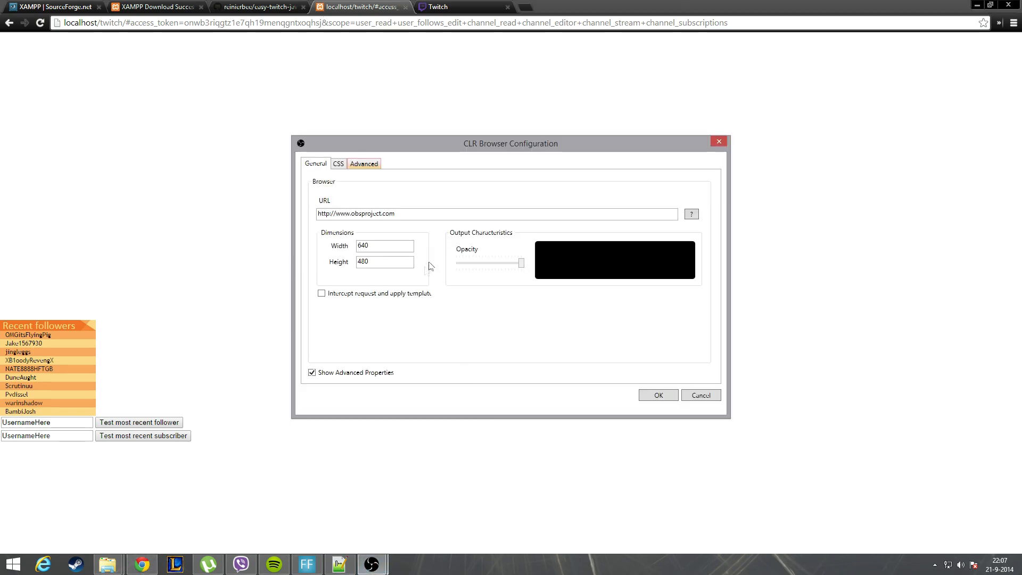
mouse_move(375, 563)
click(355, 523)
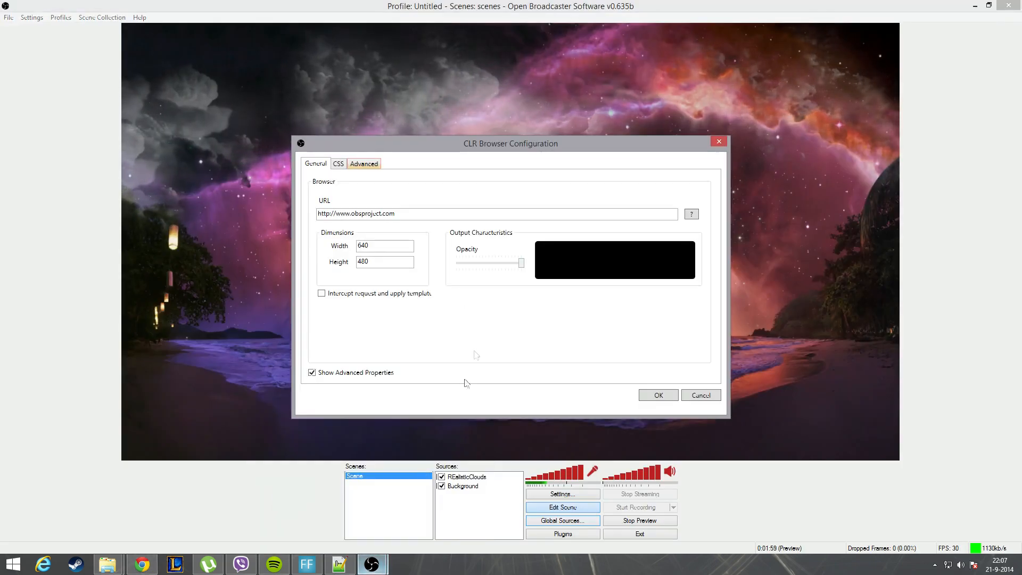
key(ctrl+v)
Set the Overlay browser source's dimensions to 1280 wide by 720 high and save the global source.
key(Tab)
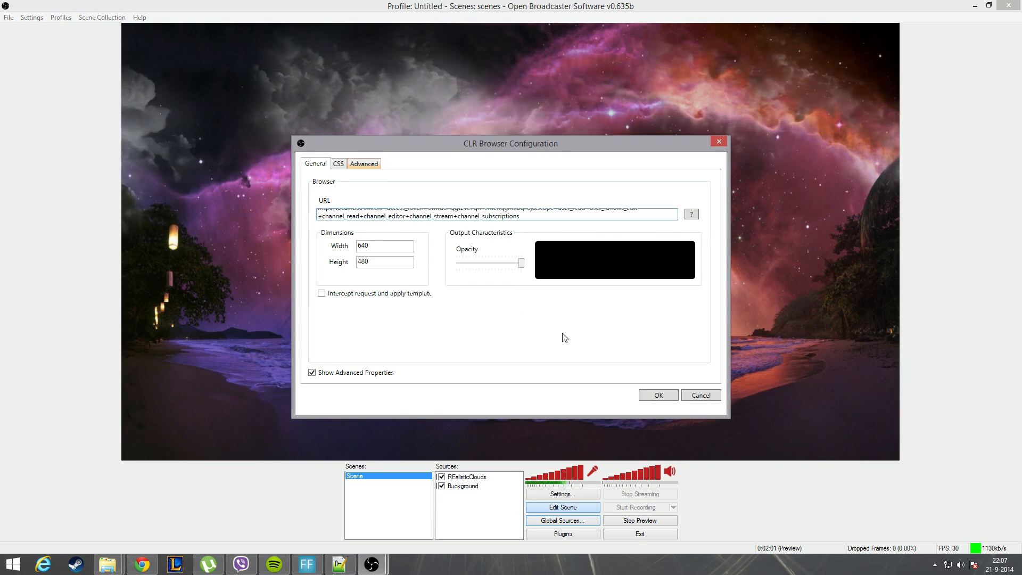
text(1280)
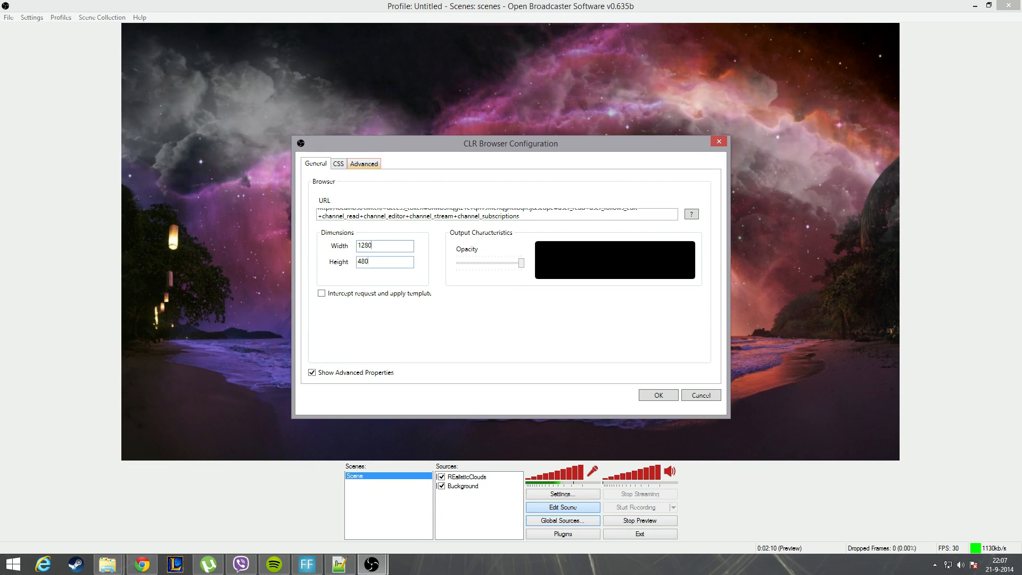
key(Tab)
text(7)
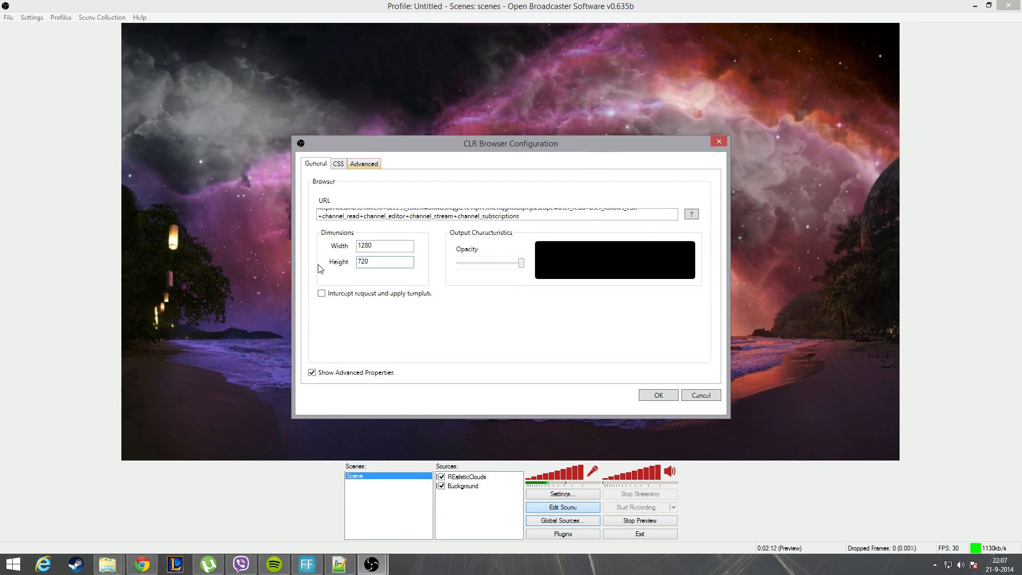
click(658, 395)
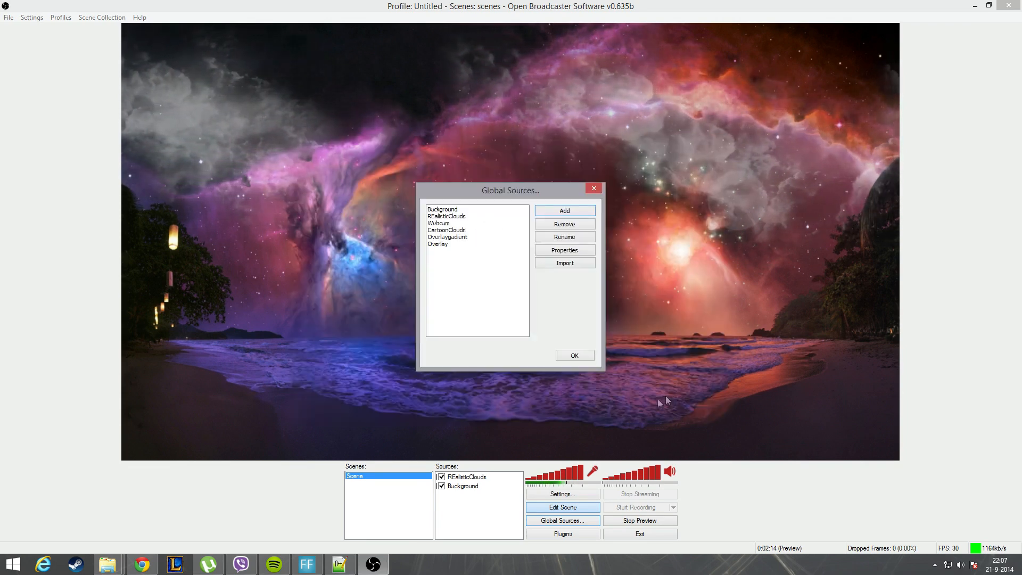
click(575, 355)
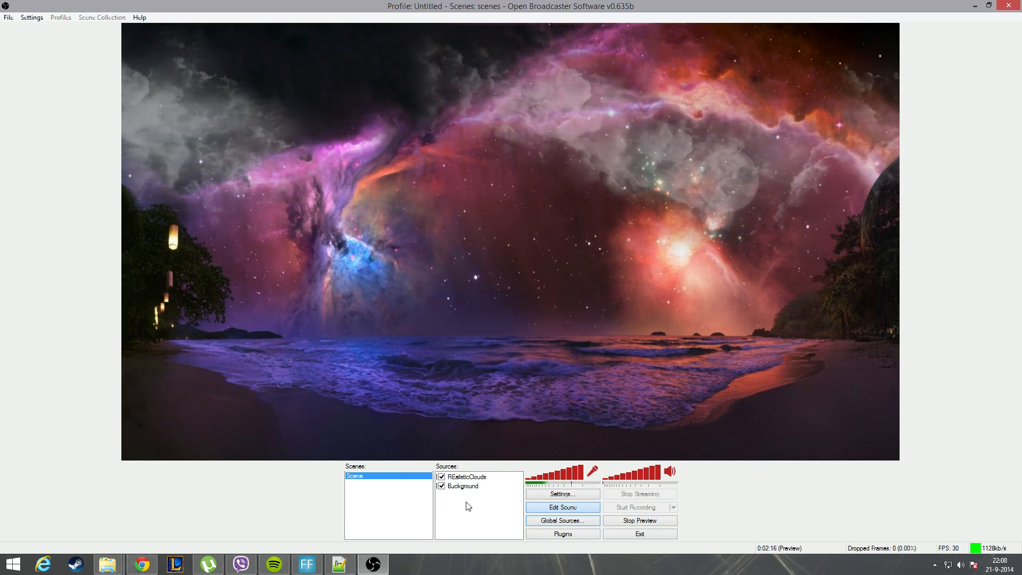
Add the Overlay global source to the scene under its default name.
right_click(465, 504)
mouse_move(497, 507)
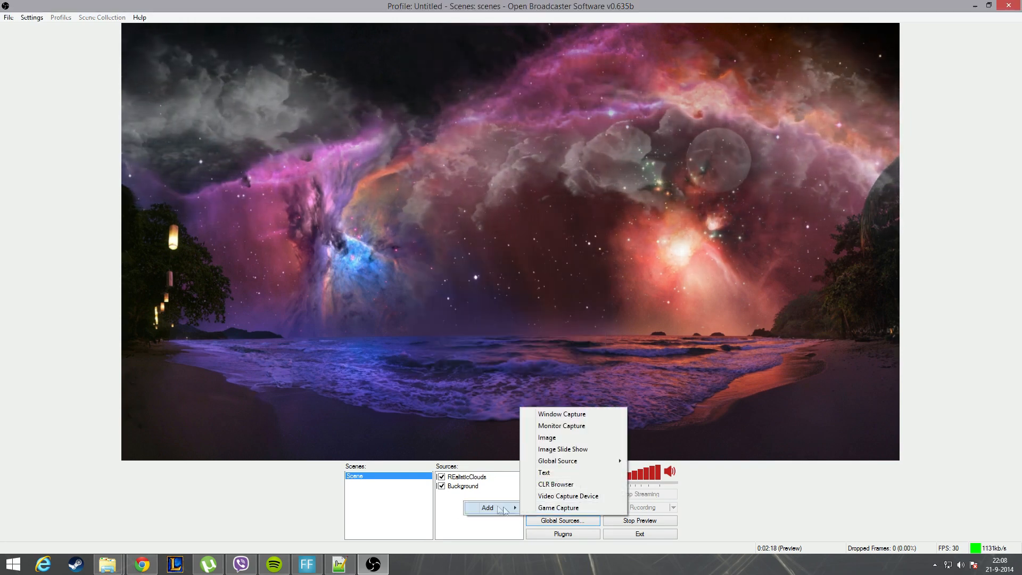
mouse_move(602, 461)
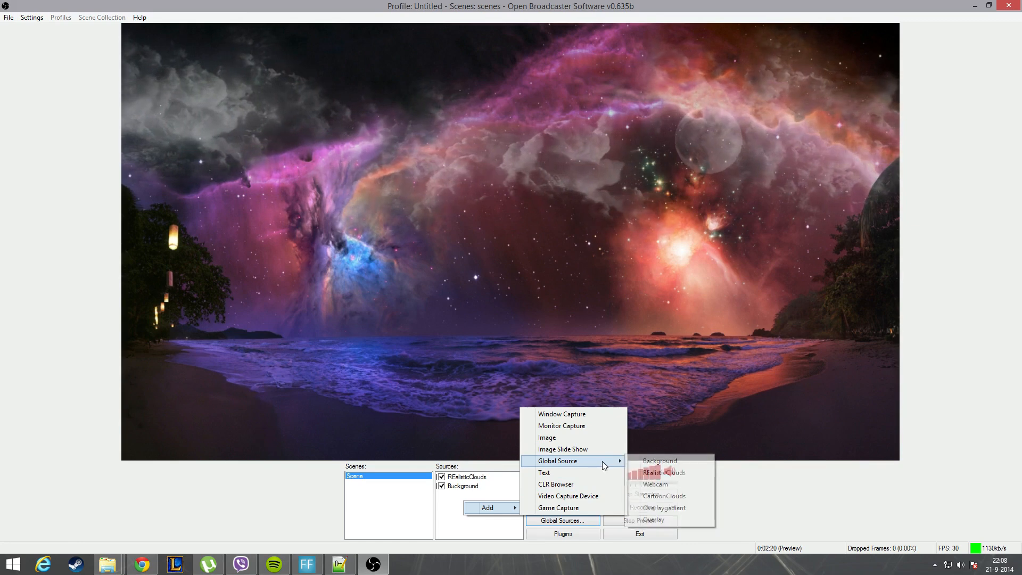
click(667, 520)
click(548, 292)
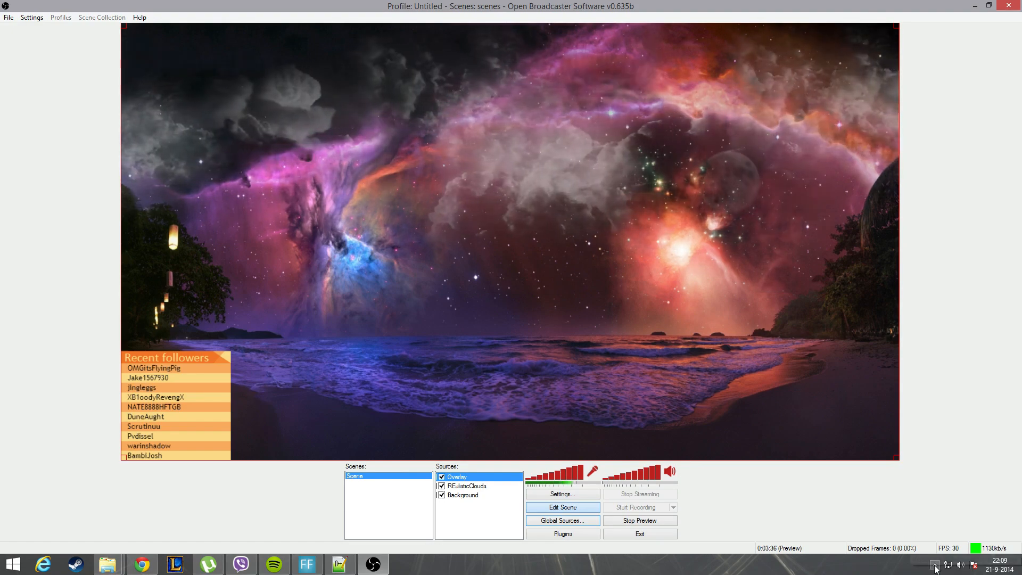
Bring up the XAMPP Control Panel and stop the Apache server.
click(934, 565)
right_click(967, 511)
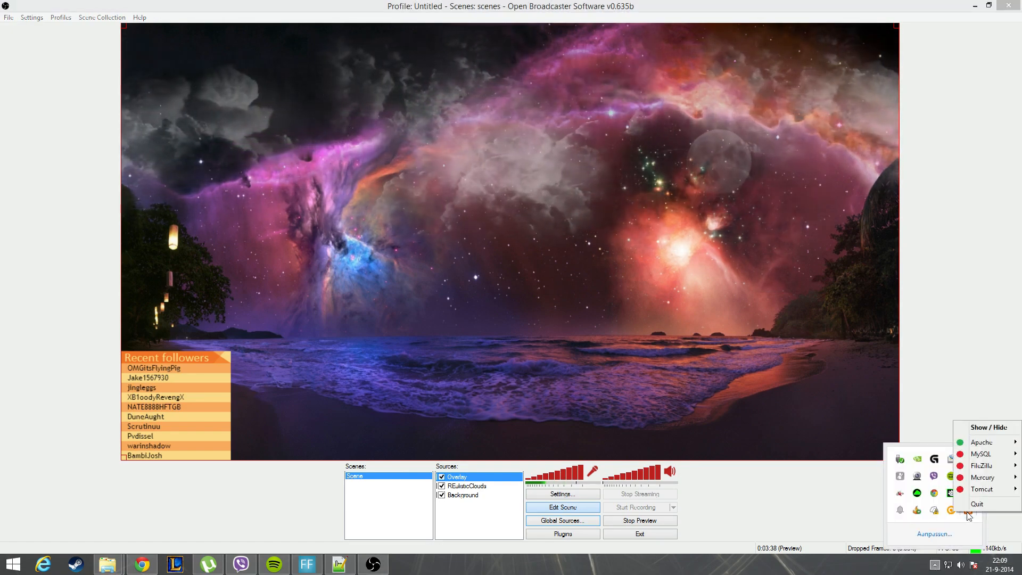
click(988, 427)
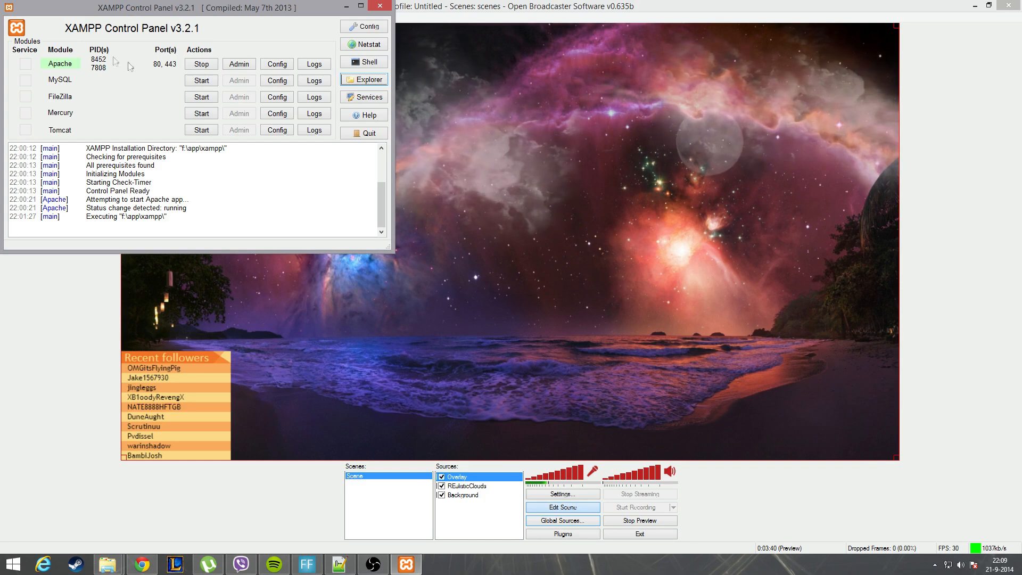
click(206, 64)
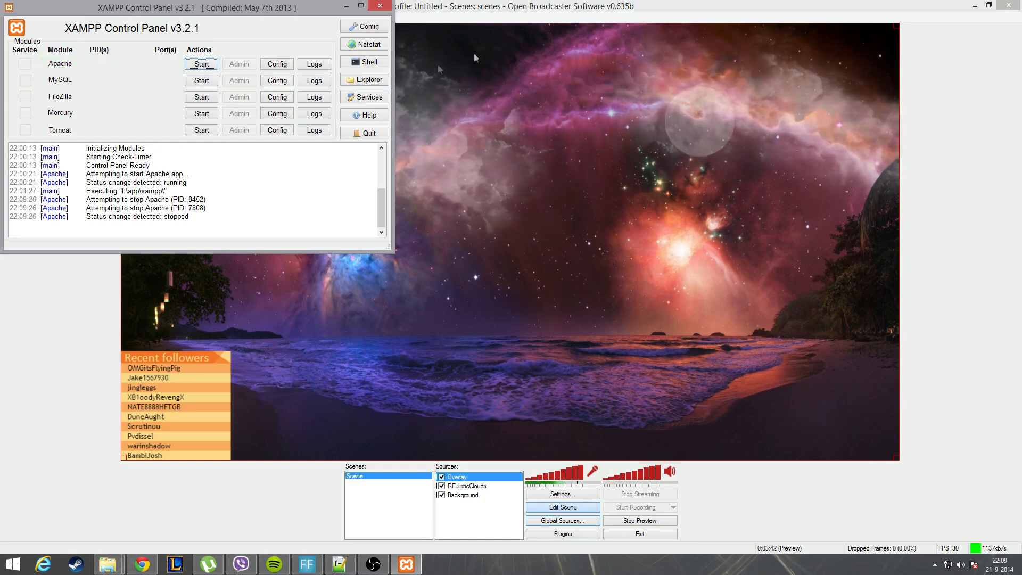
Return to OBS and reload the Overlay source by reopening its properties and accepting them without changes.
click(489, 16)
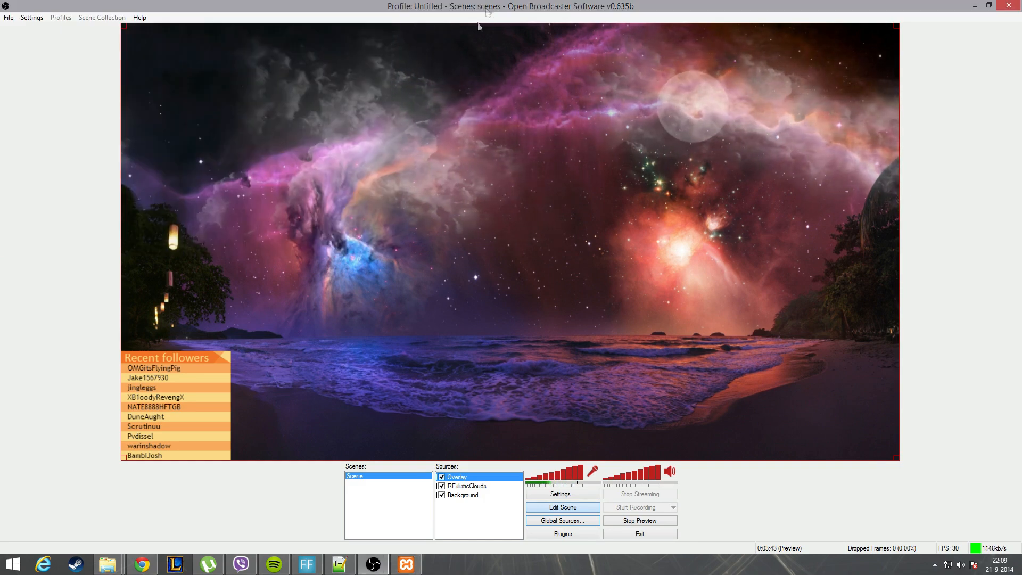
right_click(473, 476)
click(487, 548)
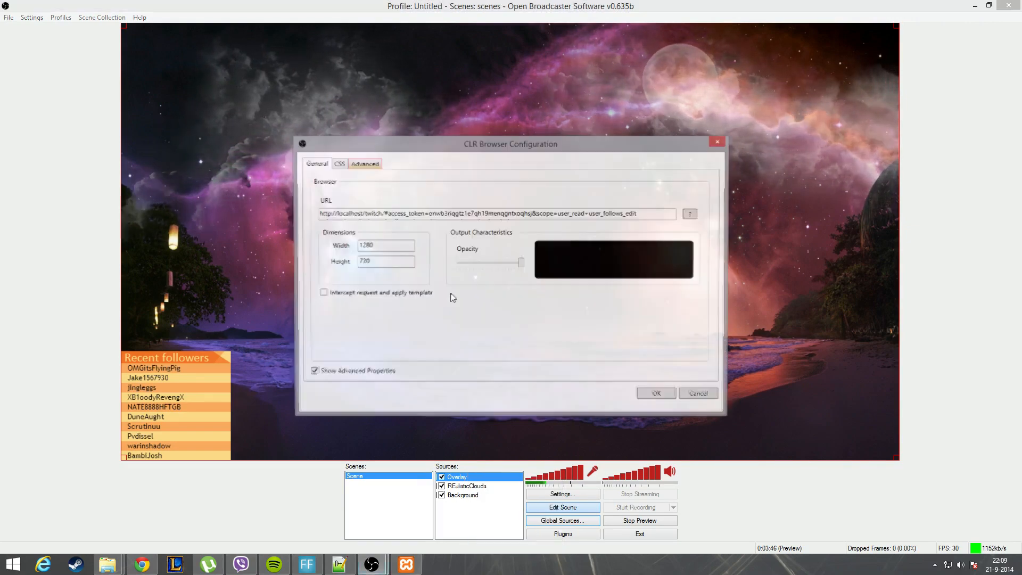
click(658, 395)
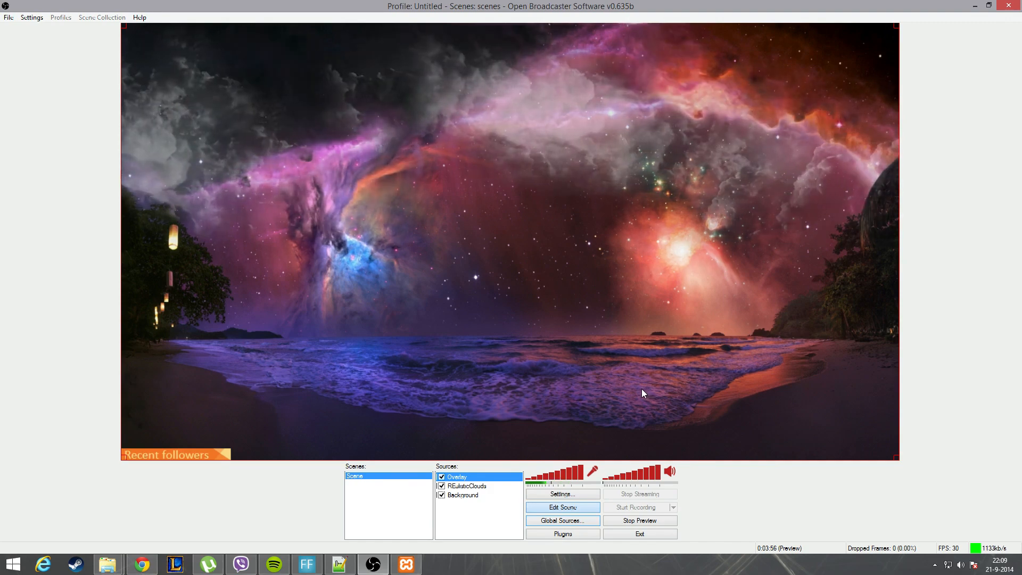
Start Apache again in the XAMPP Control Panel and reload the Overlay source in OBS by re-accepting its properties.
click(406, 564)
click(201, 64)
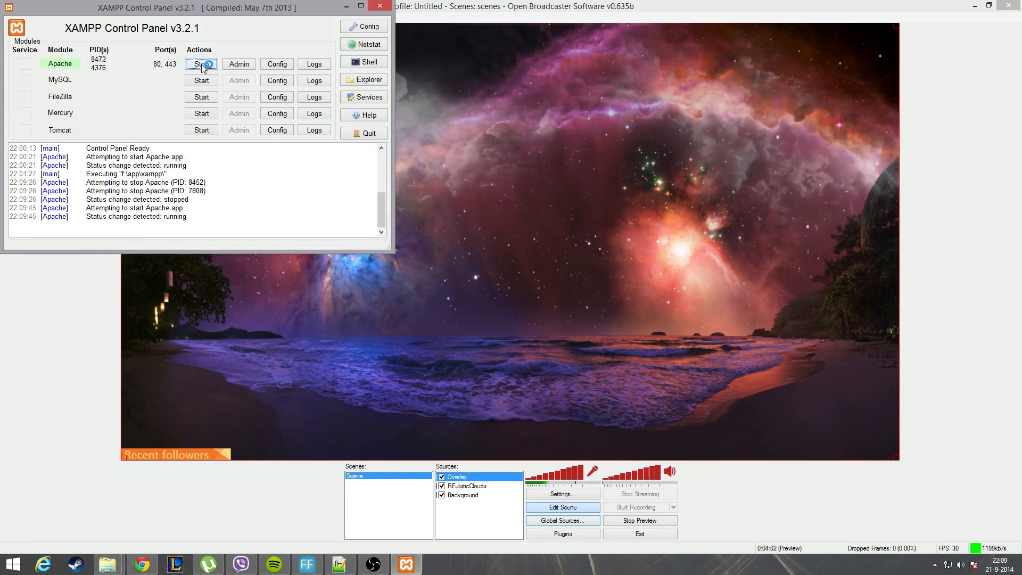
click(321, 477)
right_click(472, 477)
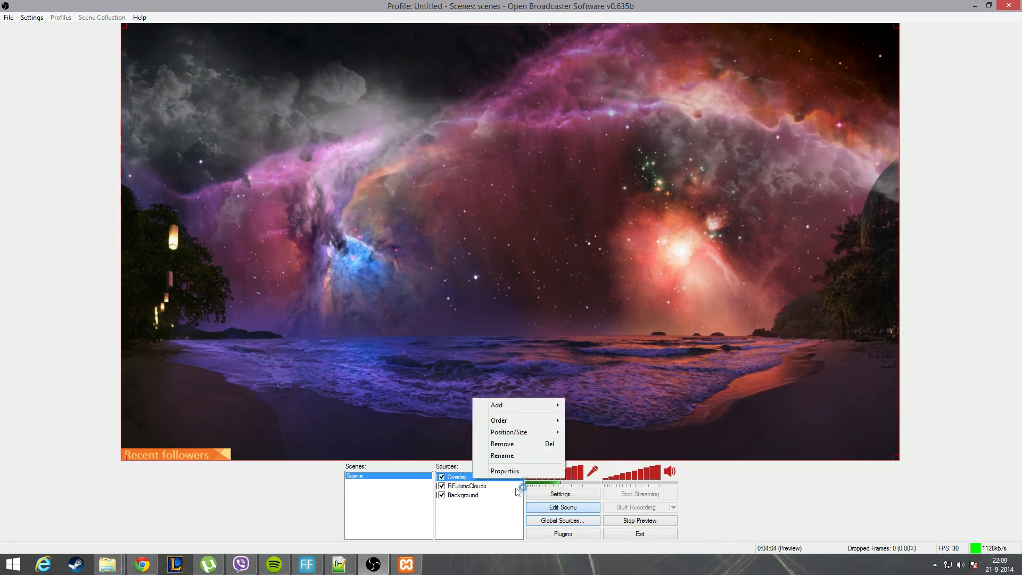
click(503, 471)
click(658, 397)
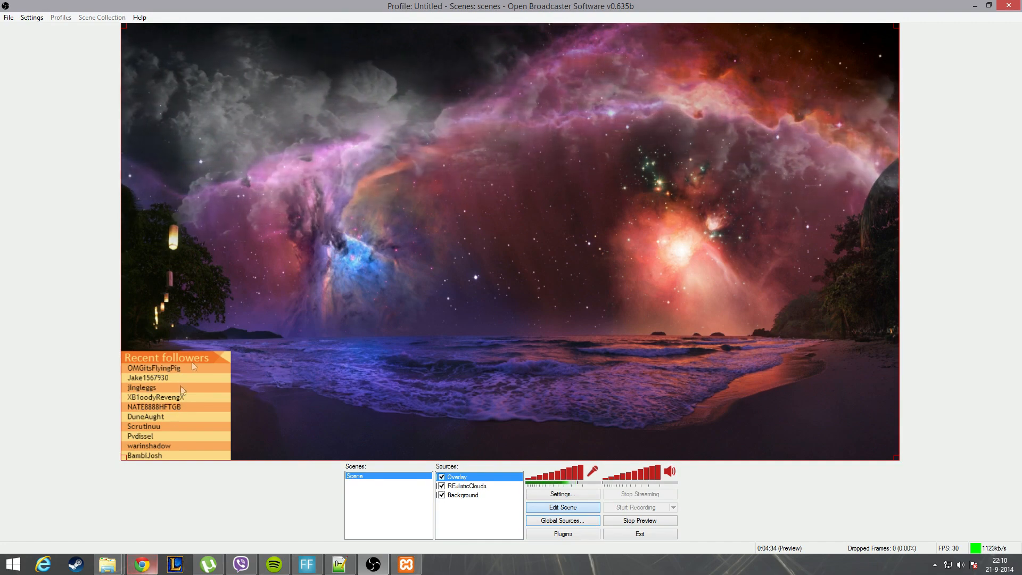
Switch to Chrome and reload the overlay page from localhost/twitch/ without the access token, then reload the resulting authorized address.
click(144, 566)
drag(125, 23, 874, 57)
key(BackSpace)
key(Return)
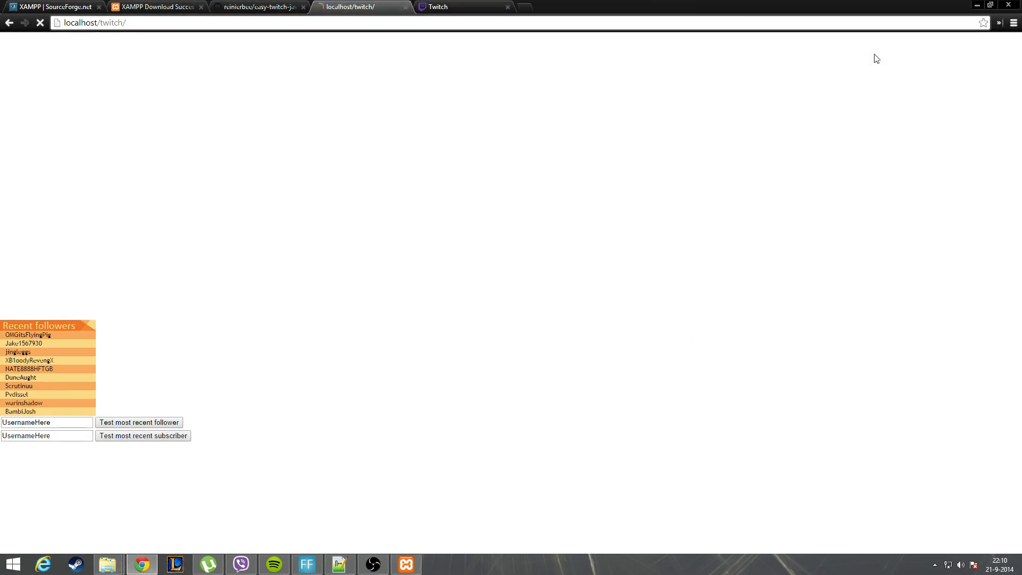
click(293, 24)
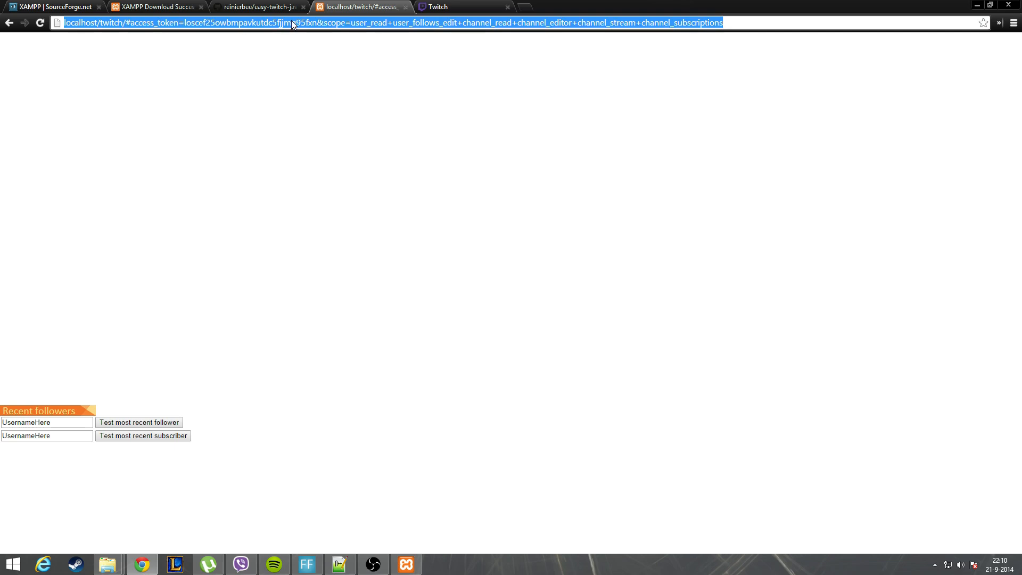
key(Return)
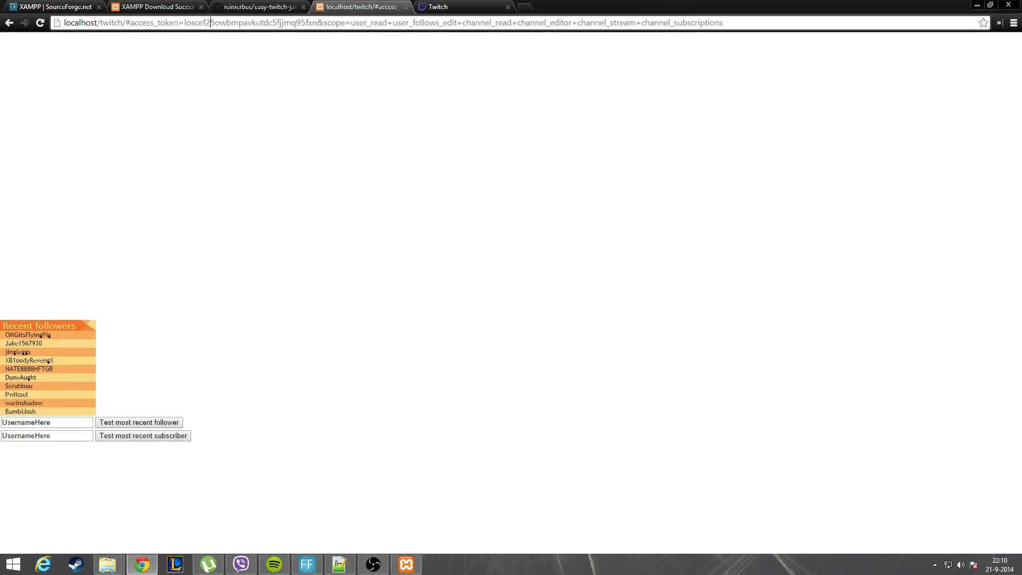
click(373, 564)
right_click(471, 476)
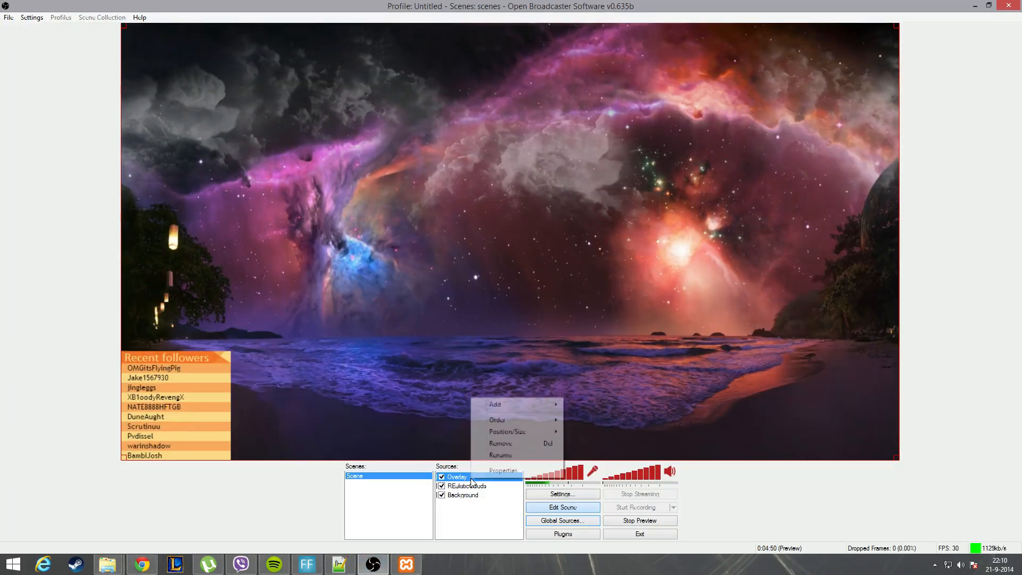
click(496, 472)
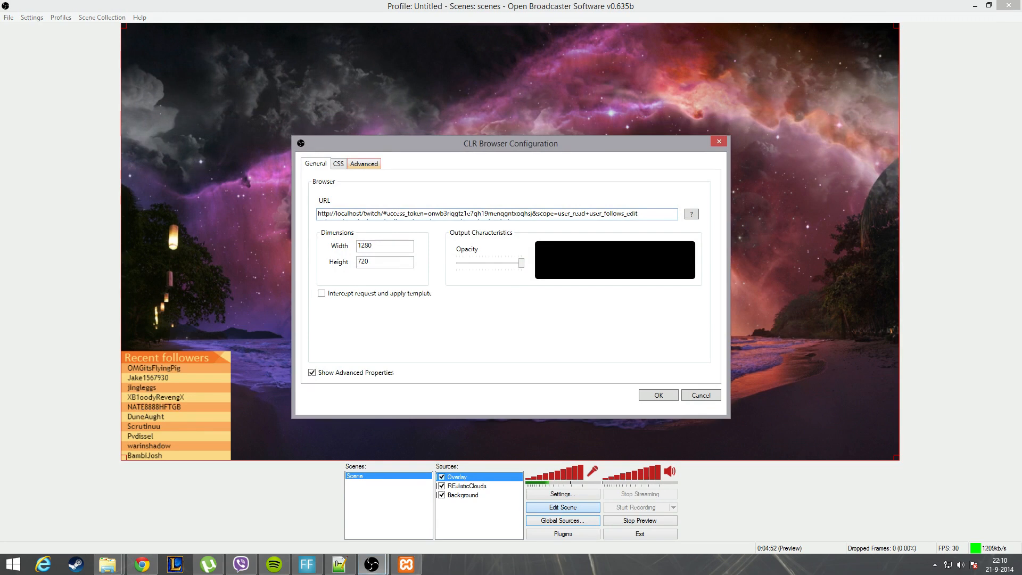
drag(383, 213, 628, 271)
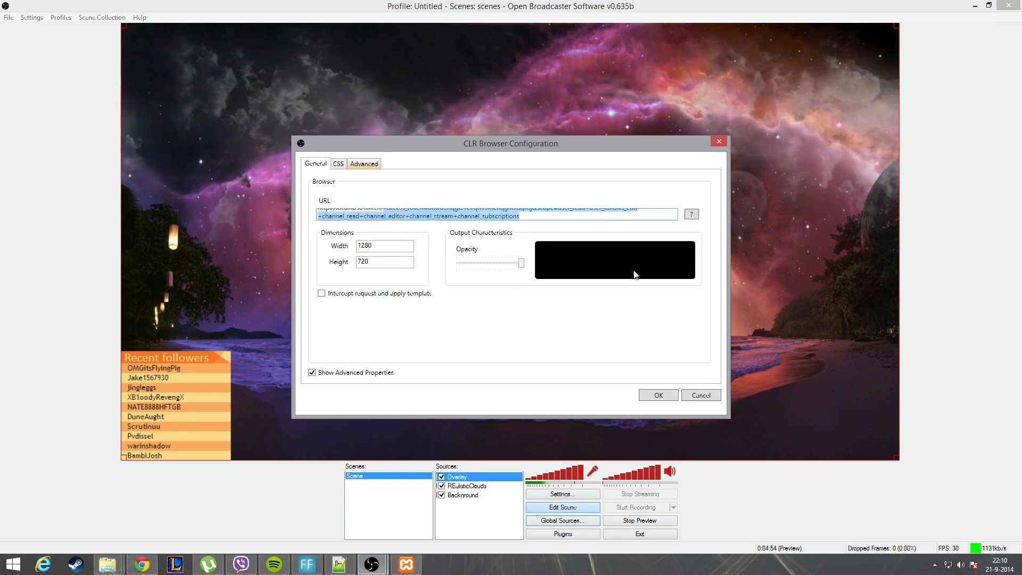
key(BackSpace)
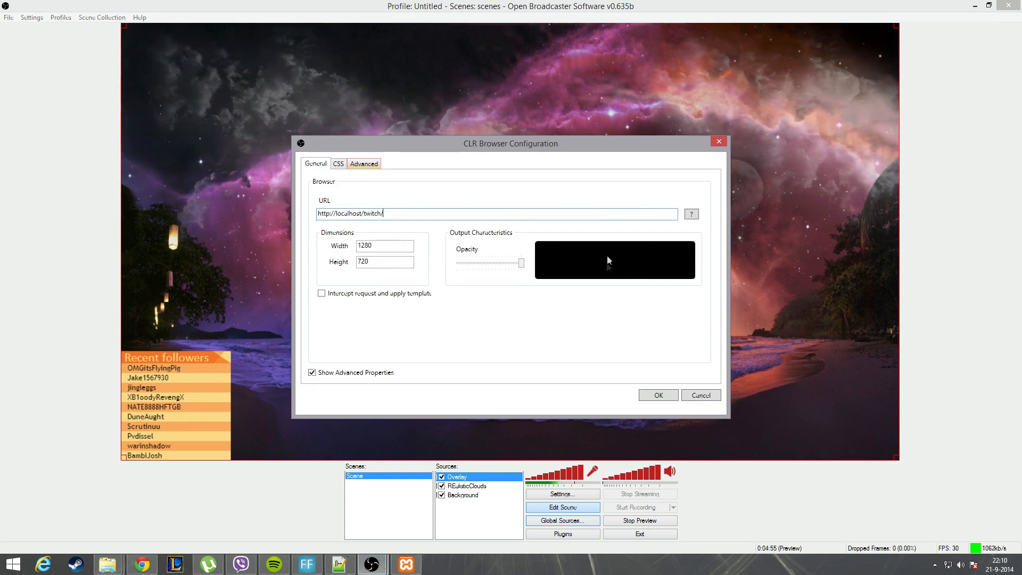
click(657, 395)
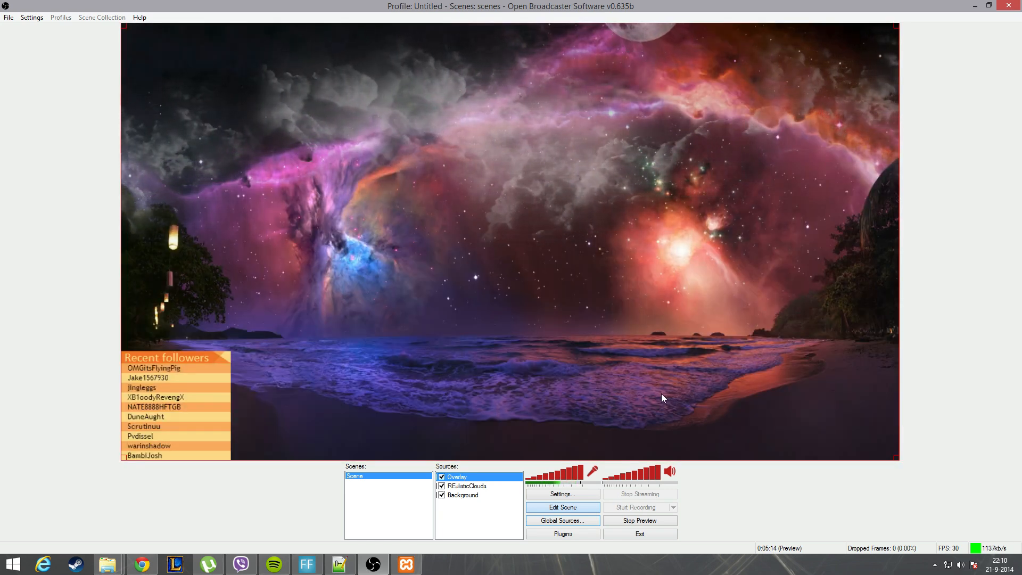
Switch to Chrome and close the localhost/twitch overlay page.
click(142, 564)
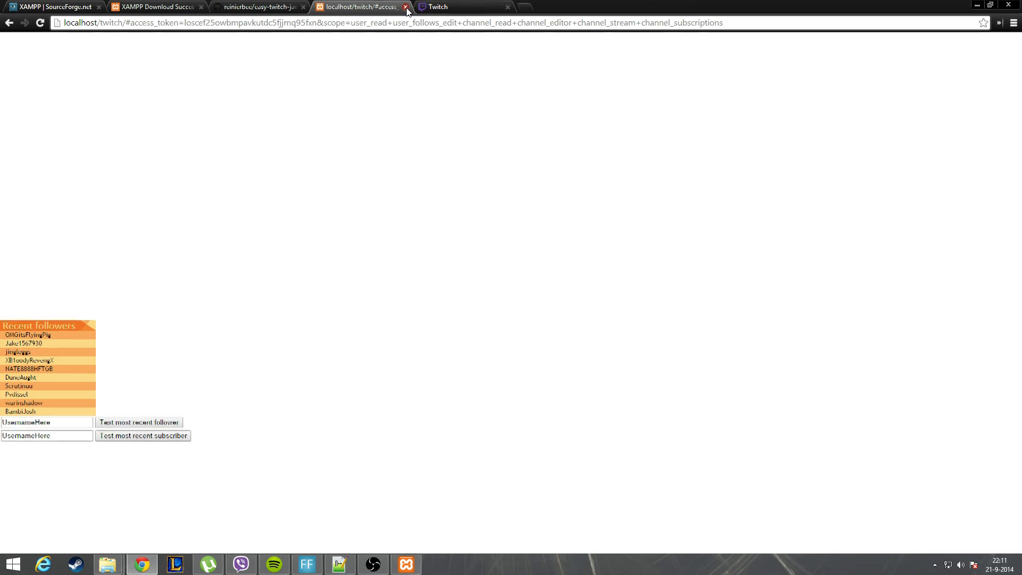
click(406, 7)
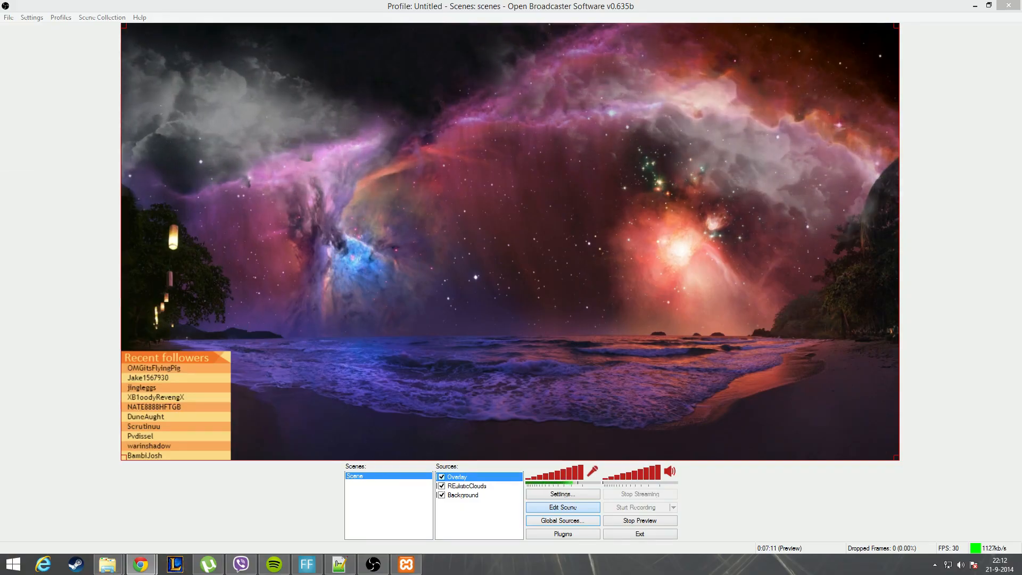
Follow the Twitch channel in the incognito browser window, close that window, and return to OBS.
drag(0, 139, 357, 86)
click(137, 355)
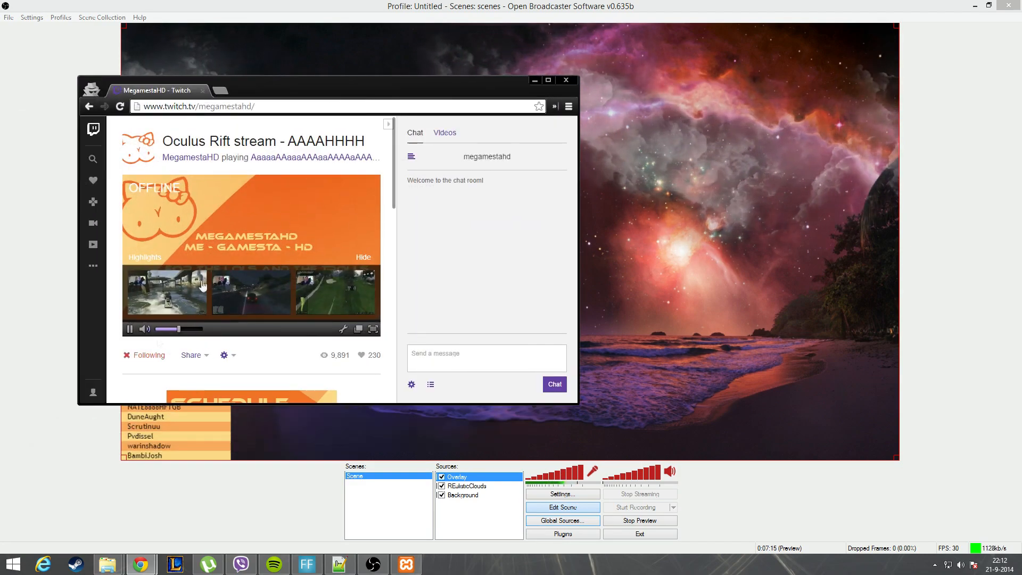
key(alt+F4)
click(395, 4)
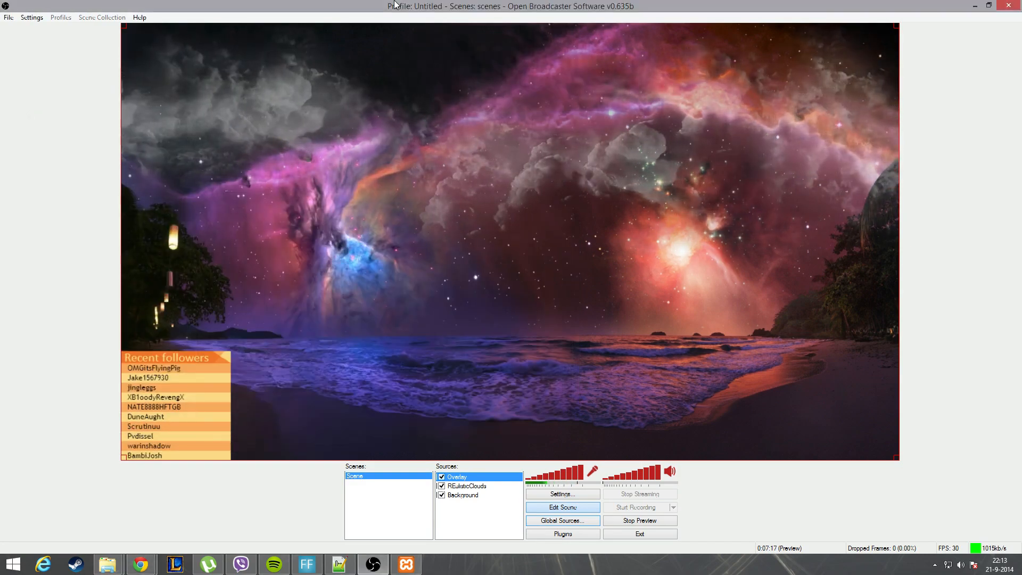